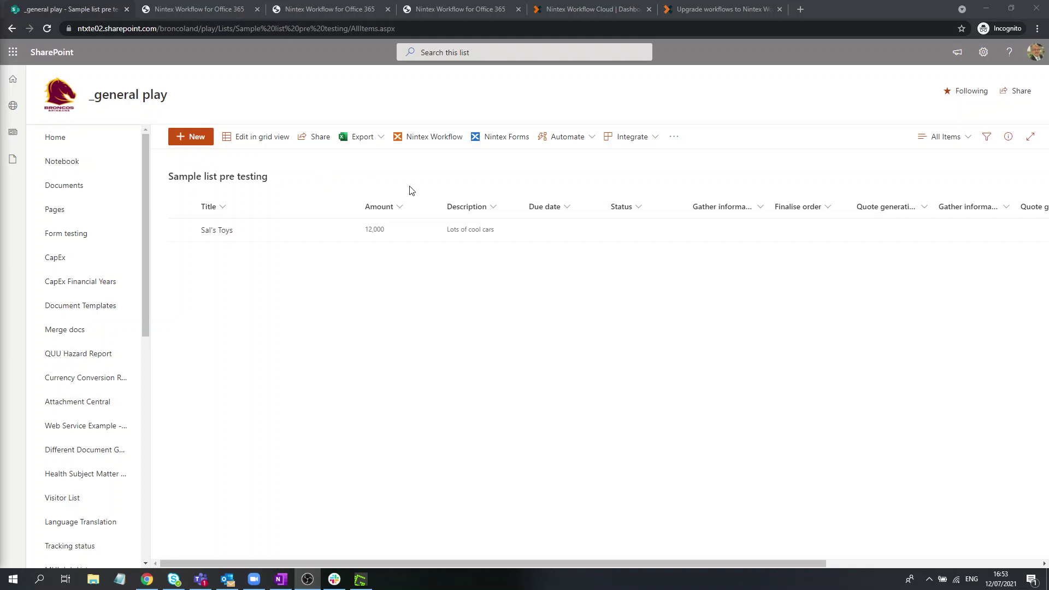
# Open the Nintex workflow gallery for the Sample list pre testing list, review its available connections, and return to the workflow list
pyautogui.click(434, 142)
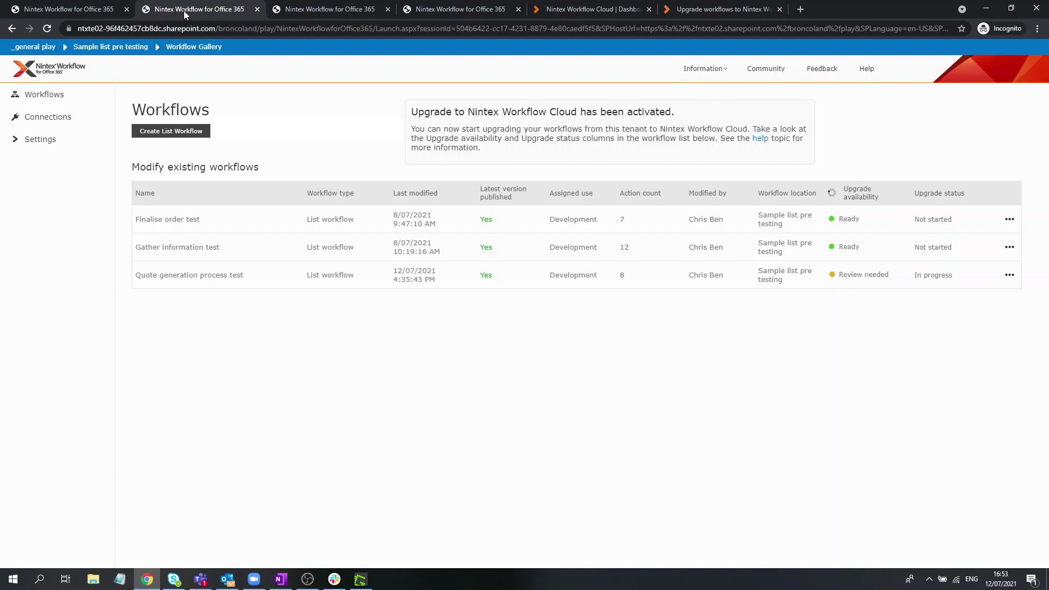
pyautogui.click(46, 121)
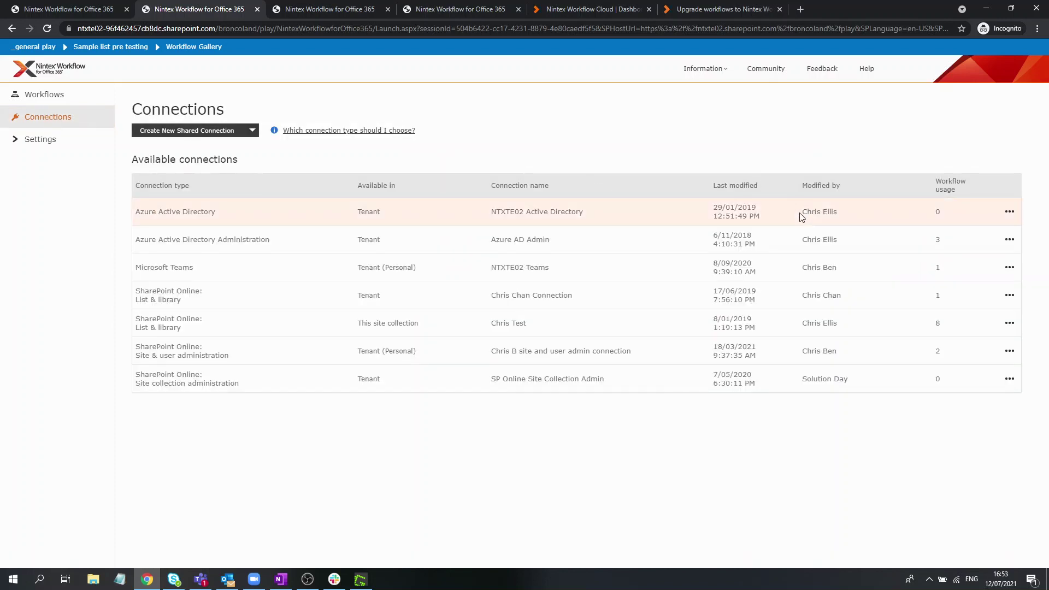
pyautogui.rightClick(794, 268)
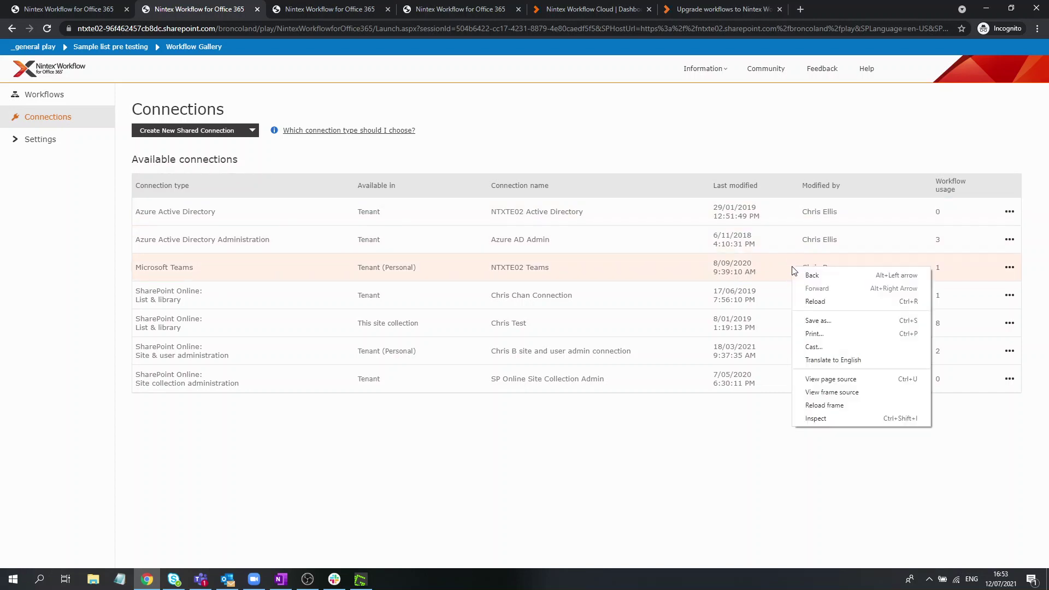
pyautogui.click(781, 156)
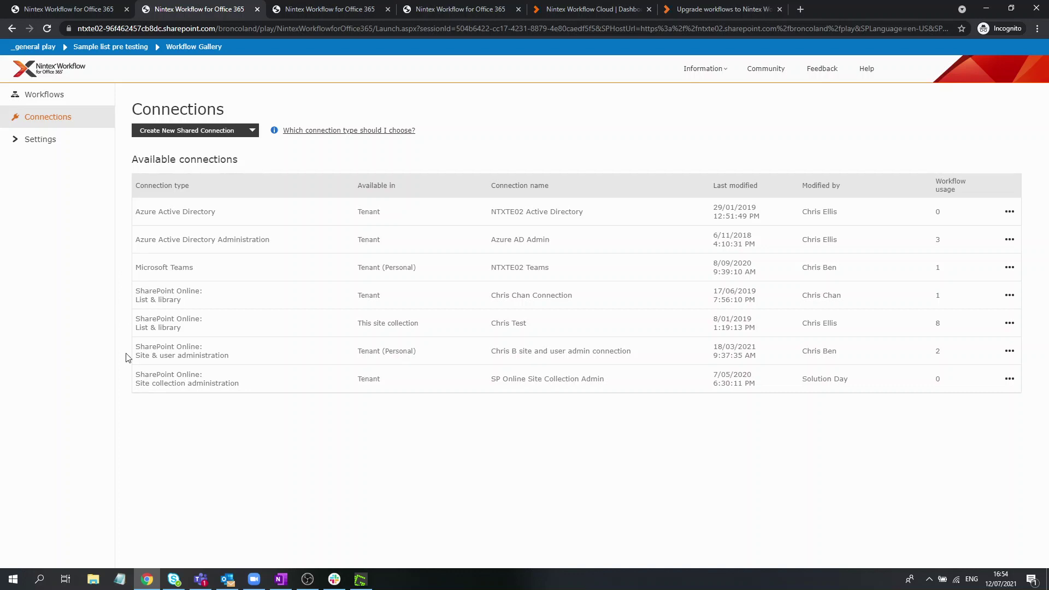
pyautogui.click(51, 94)
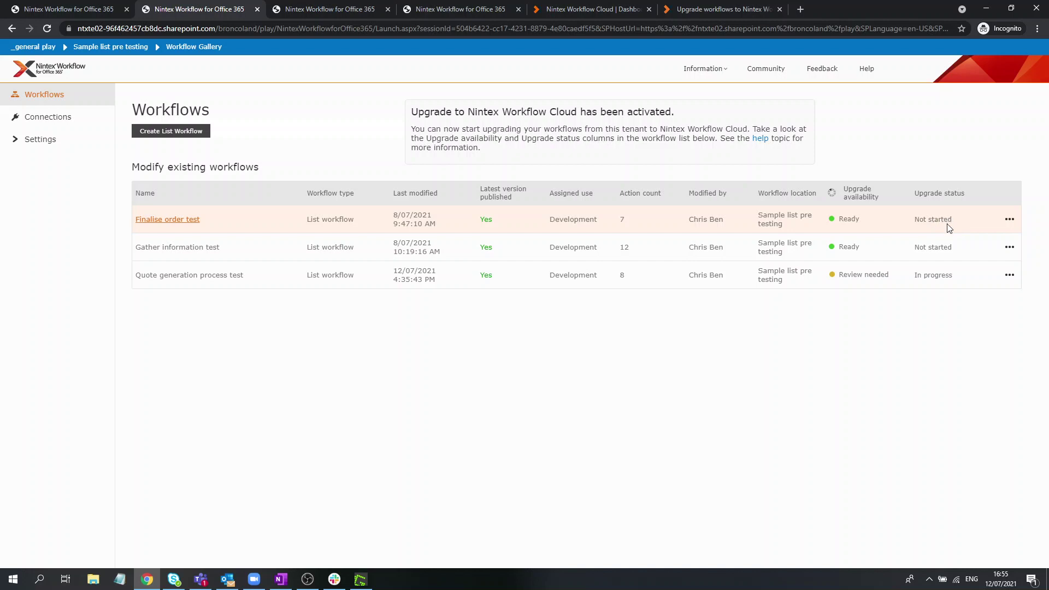
# Switch to the Quote generation process test workflow's designer and examine its actions and branches from start to end
pyautogui.click(458, 9)
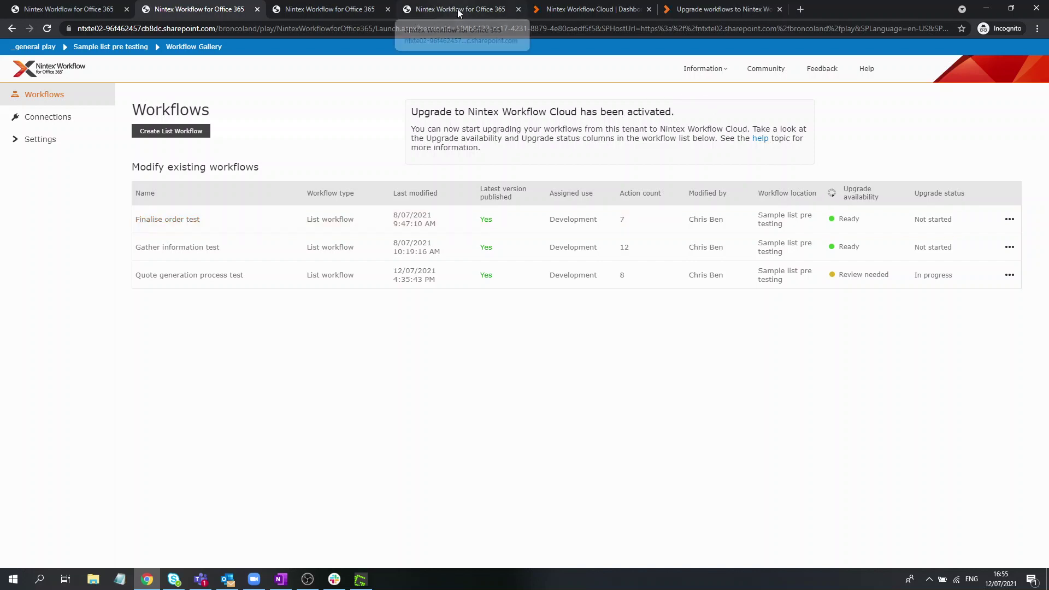
pyautogui.scroll(3, 458, 176)
pyautogui.scroll(10, 349, 218)
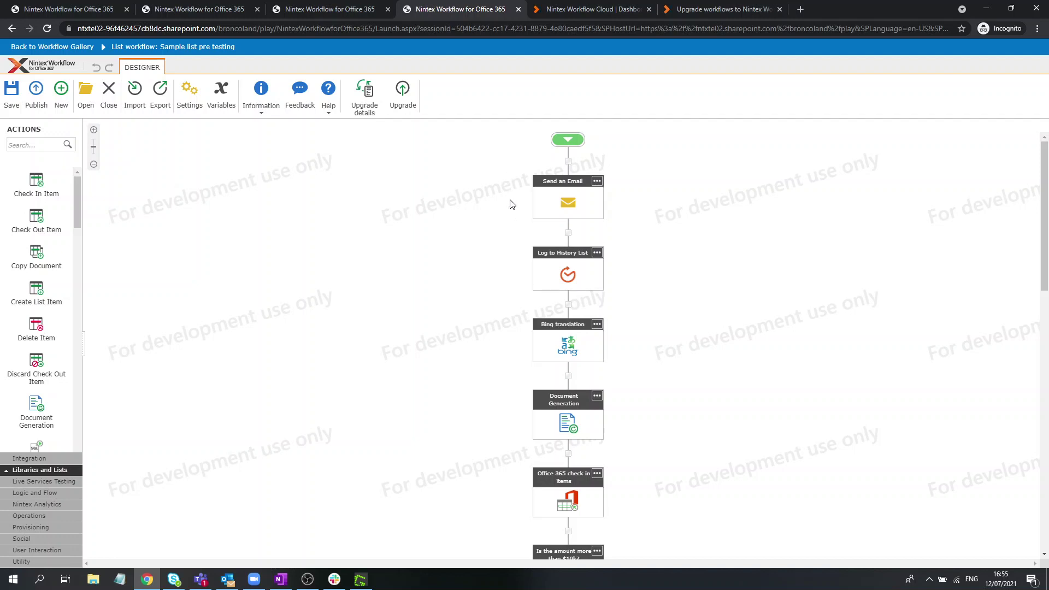
pyautogui.scroll(-3, 512, 260)
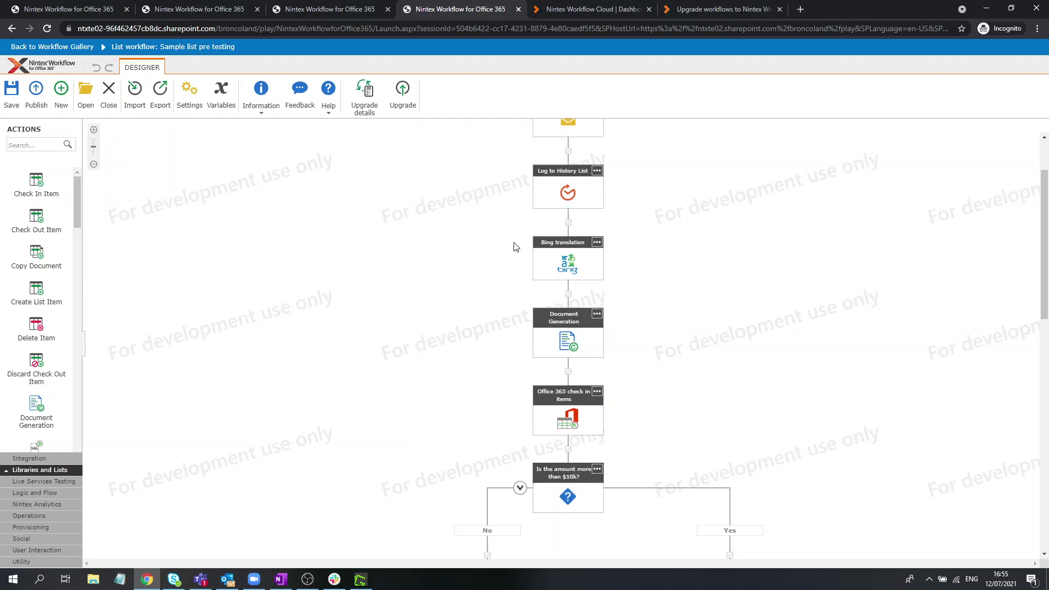
pyautogui.scroll(-2, 514, 247)
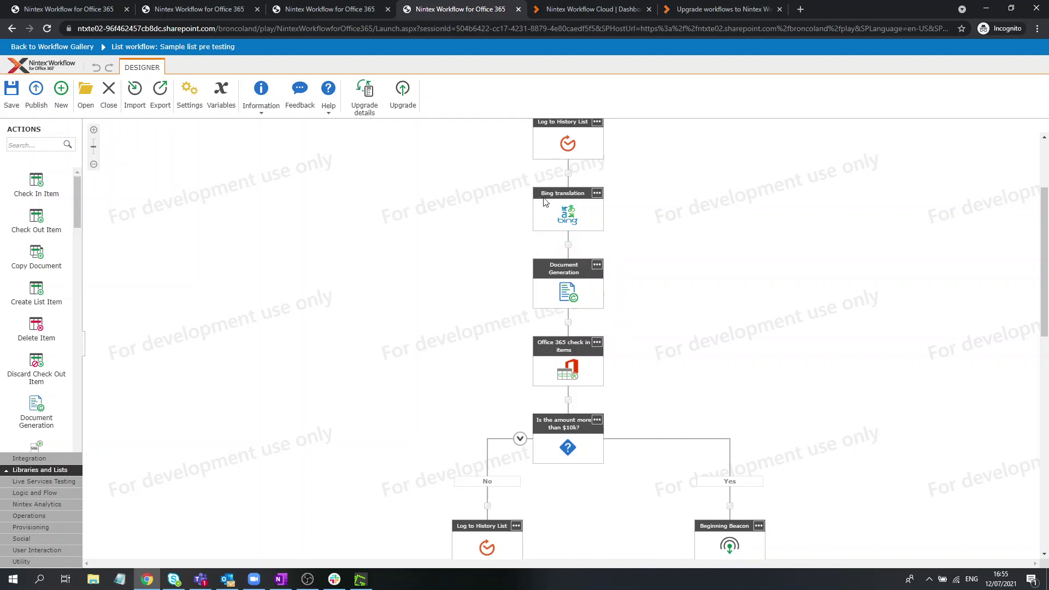
pyautogui.scroll(-4, 514, 240)
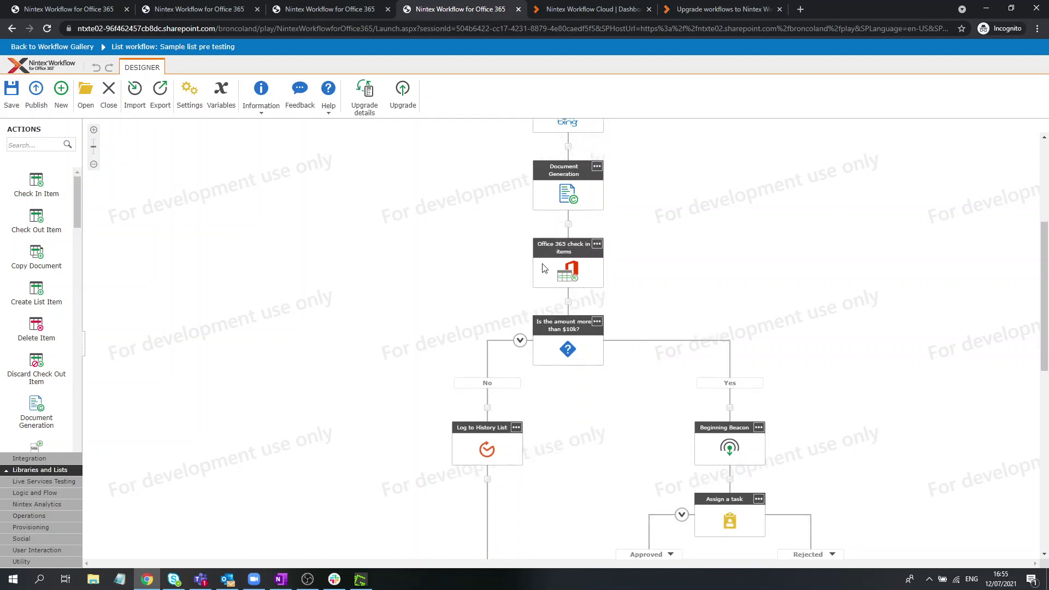
pyautogui.scroll(-3, 545, 268)
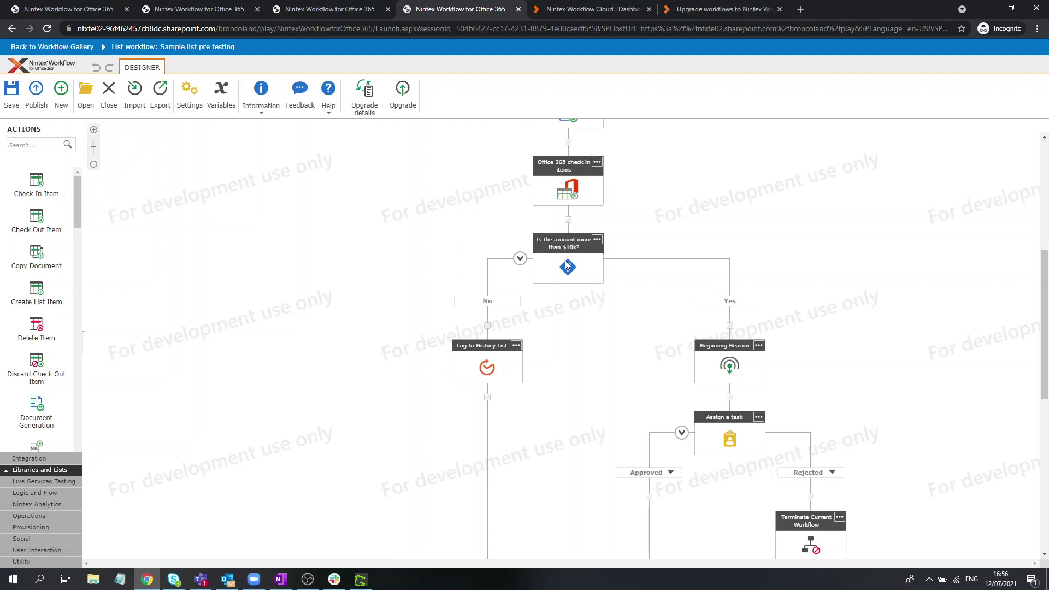
pyautogui.scroll(-2, 565, 260)
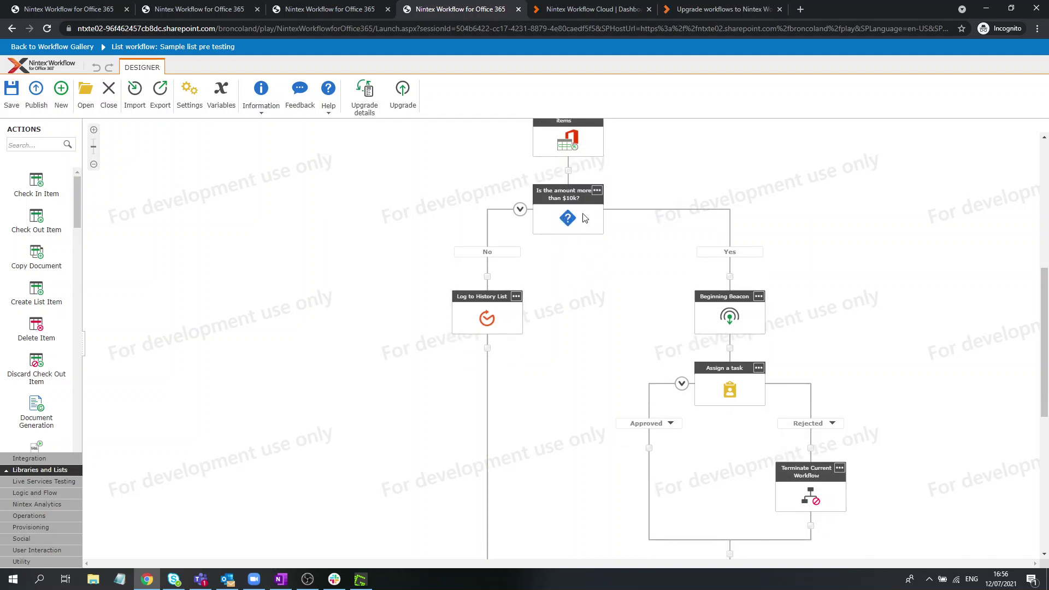
pyautogui.scroll(-1, 656, 266)
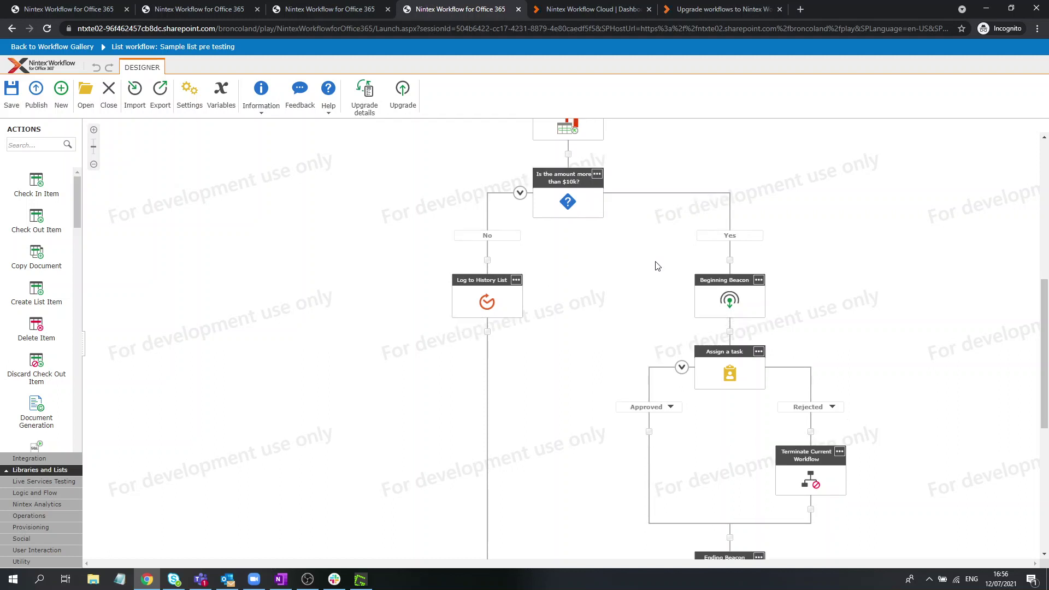
pyautogui.scroll(-3, 657, 266)
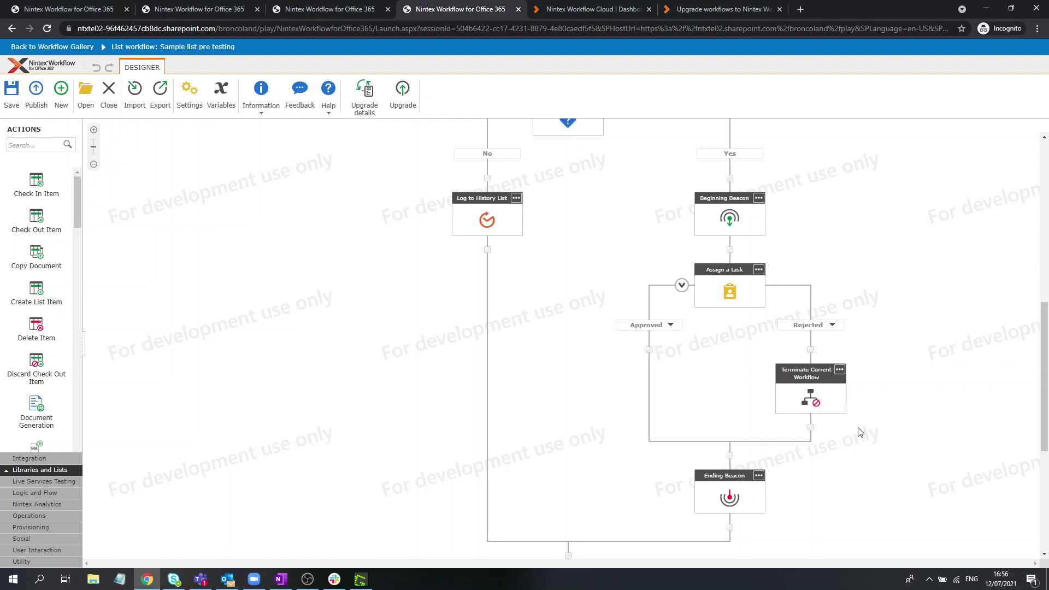
pyautogui.scroll(-1, 729, 311)
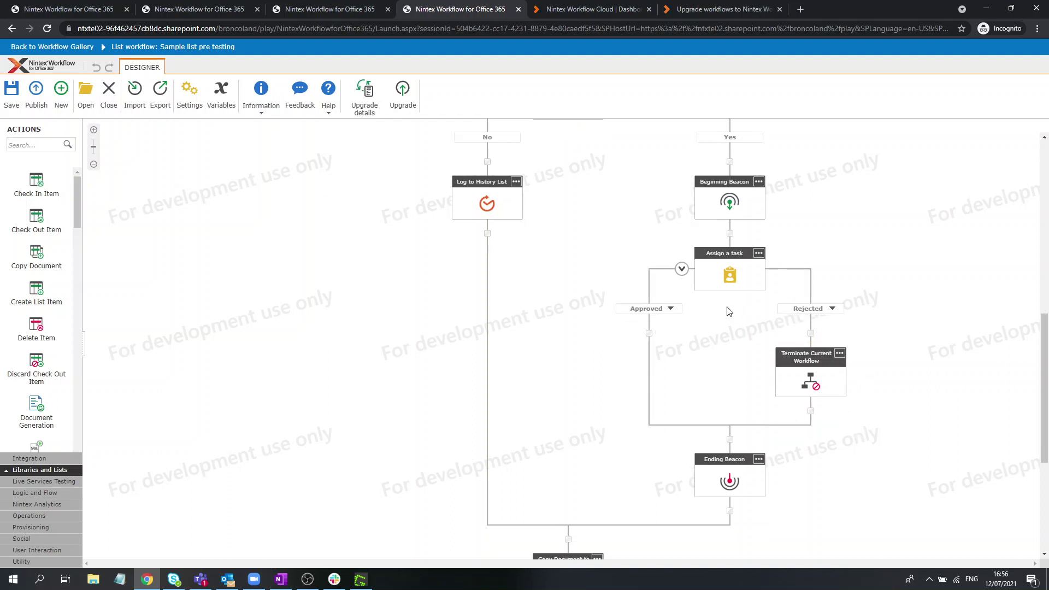
pyautogui.scroll(-3, 729, 312)
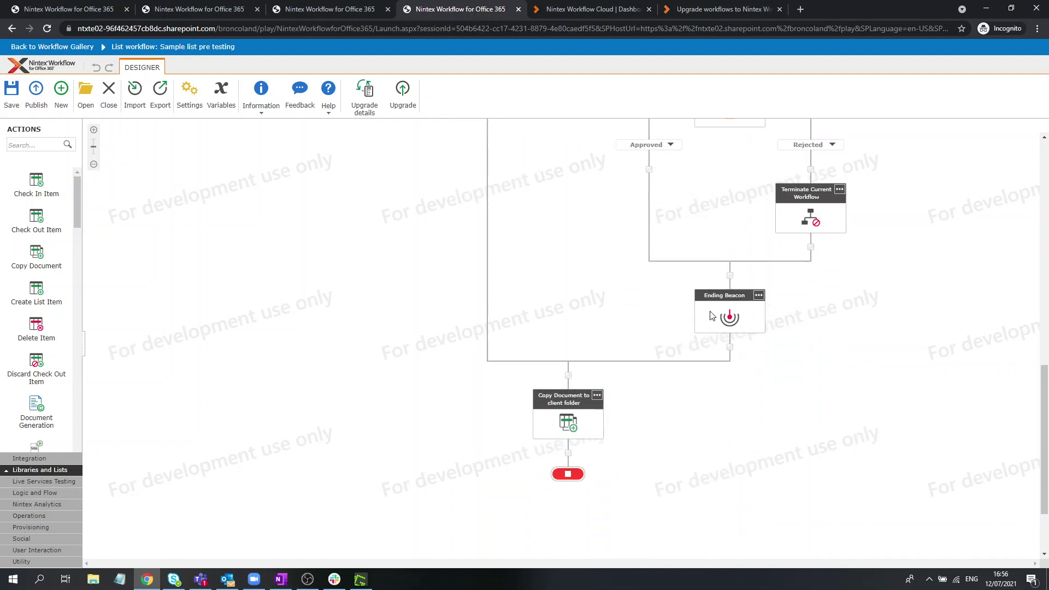
pyautogui.scroll(-1, 712, 316)
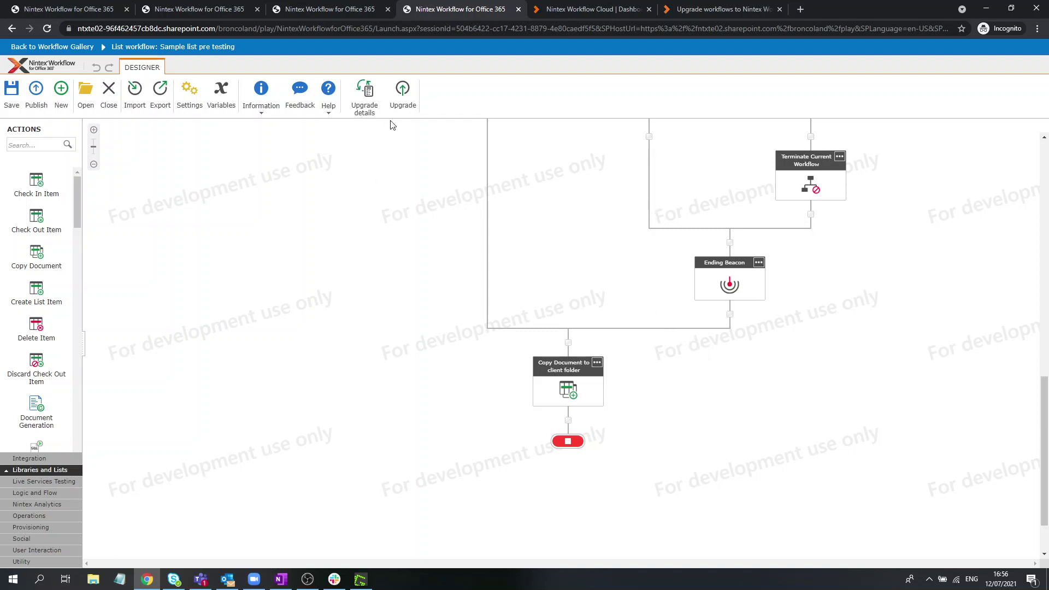
# Review the Quote generation process test workflow's upgrade details and the upgrade options offered for it in the workflow gallery
pyautogui.click(368, 101)
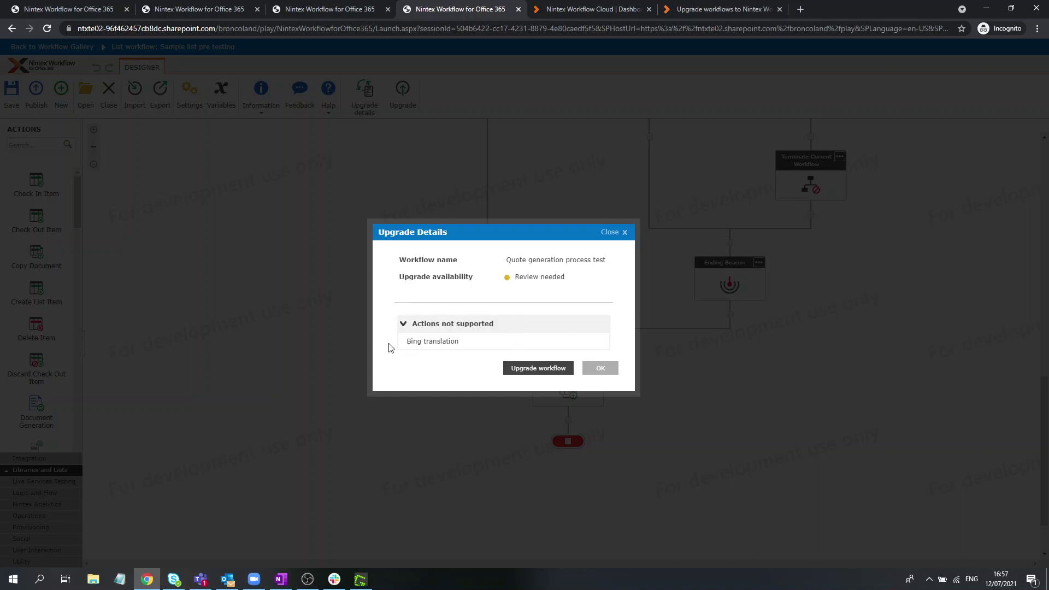
pyautogui.click(212, 12)
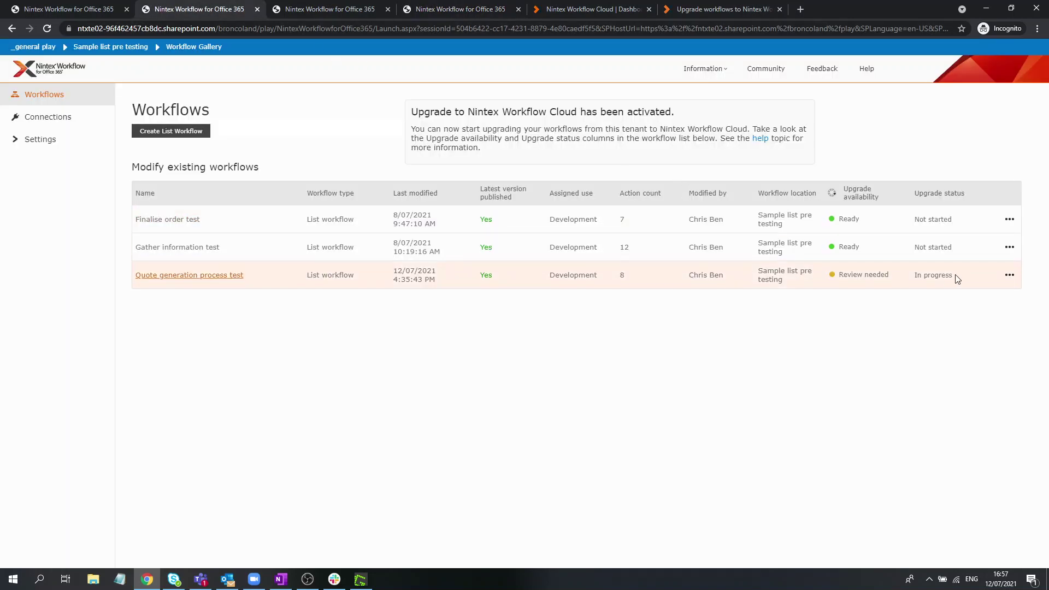
pyautogui.click(1009, 276)
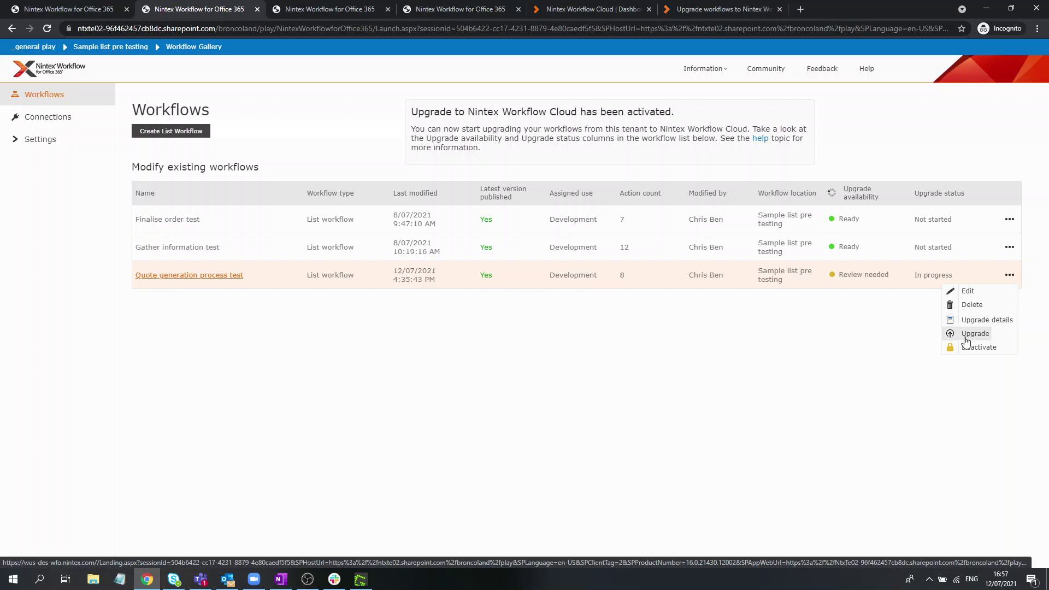
pyautogui.click(475, 8)
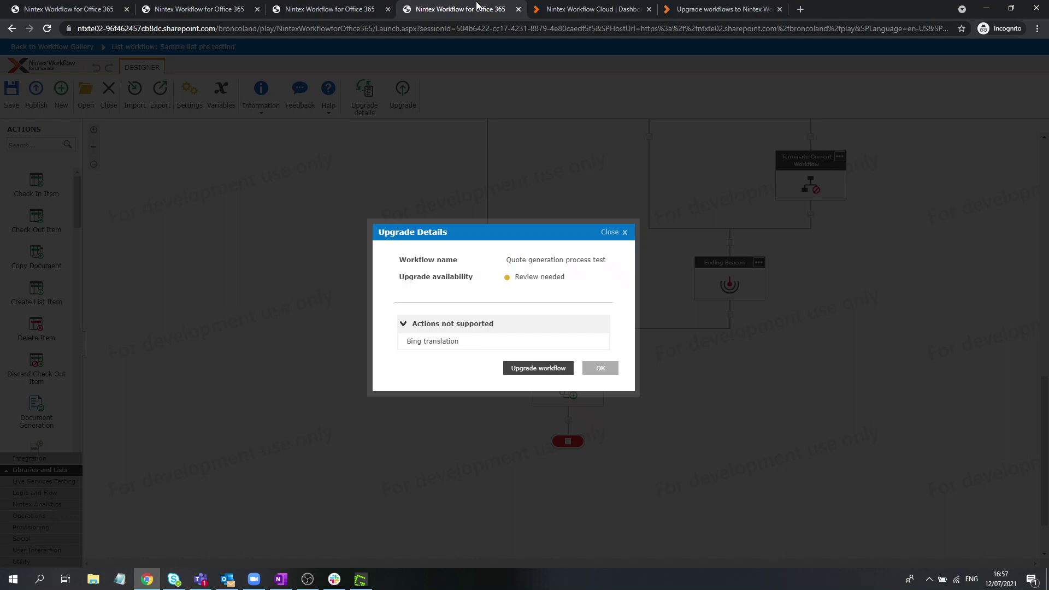
pyautogui.click(602, 366)
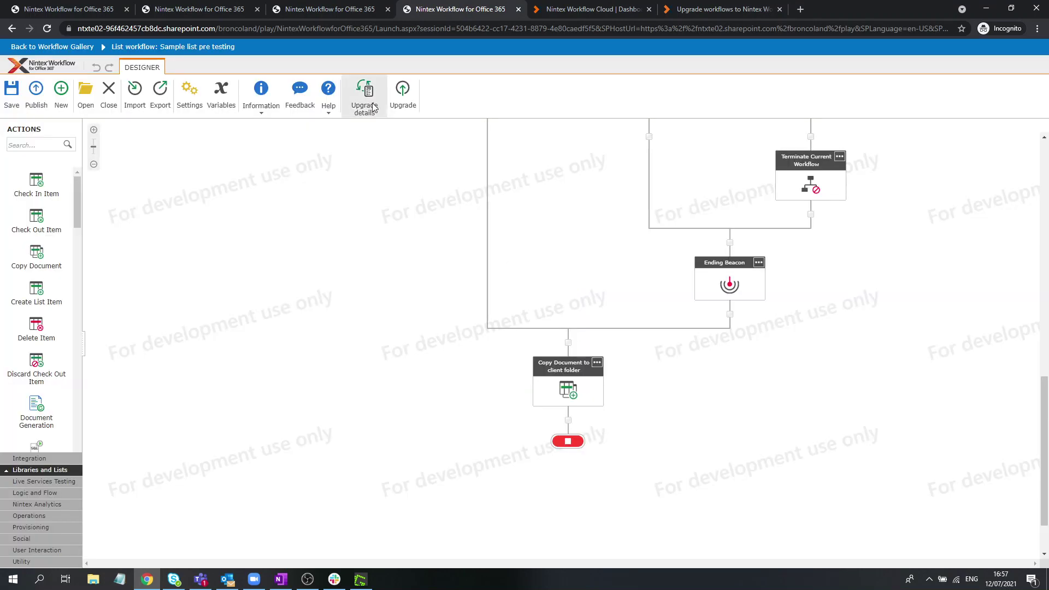
# Start the Quote generation process test workflow's upgrade and confirm creating a new draft workflow in NWC
pyautogui.click(402, 114)
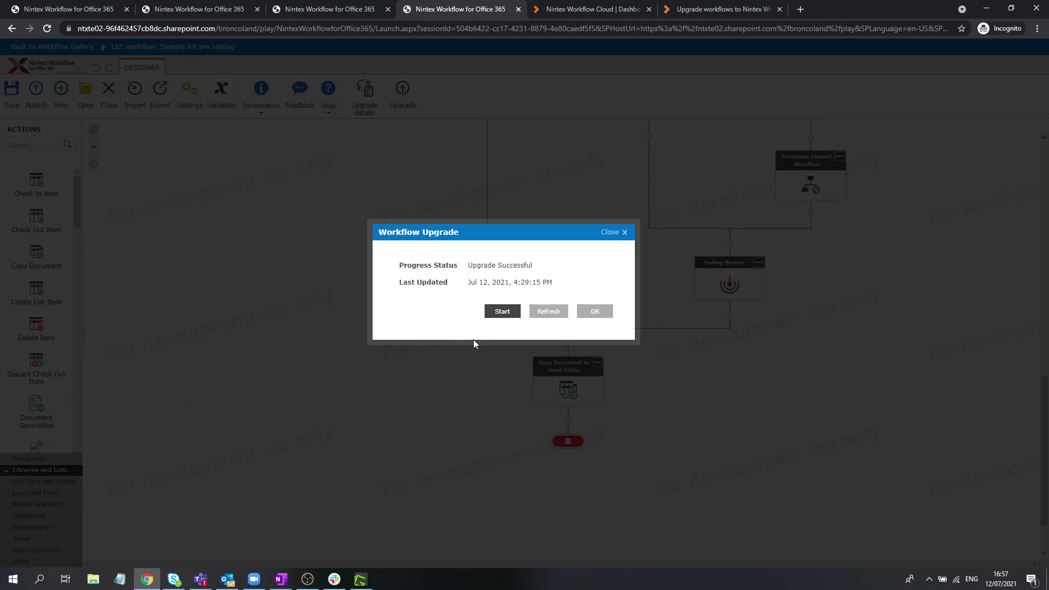
pyautogui.click(494, 316)
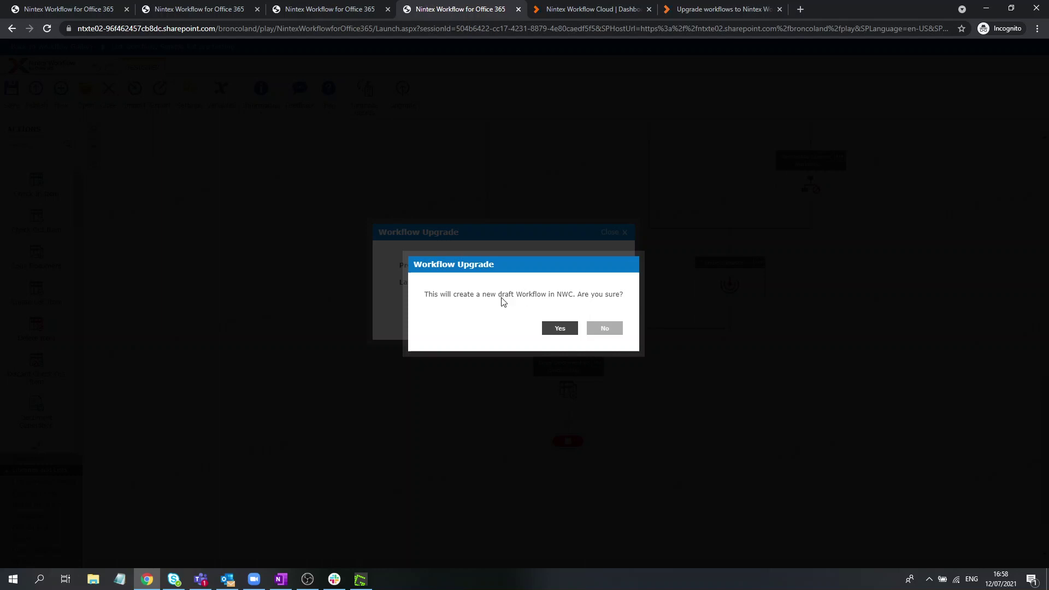
pyautogui.click(563, 330)
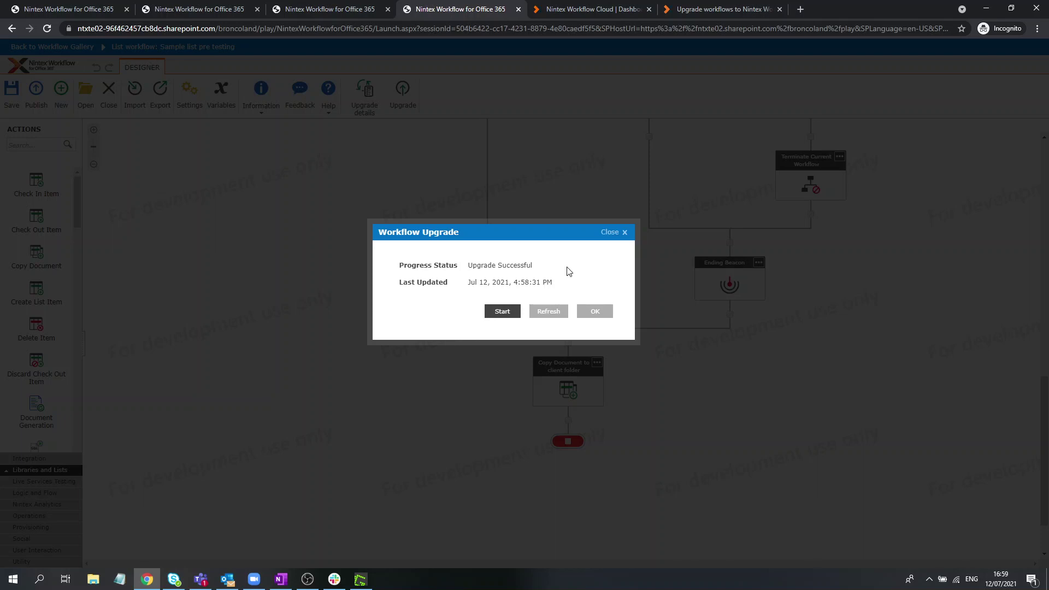
# Switch to Nintex Workflow Cloud, refresh the workflow list, and open the Quote generation process test draft
pyautogui.click(563, 9)
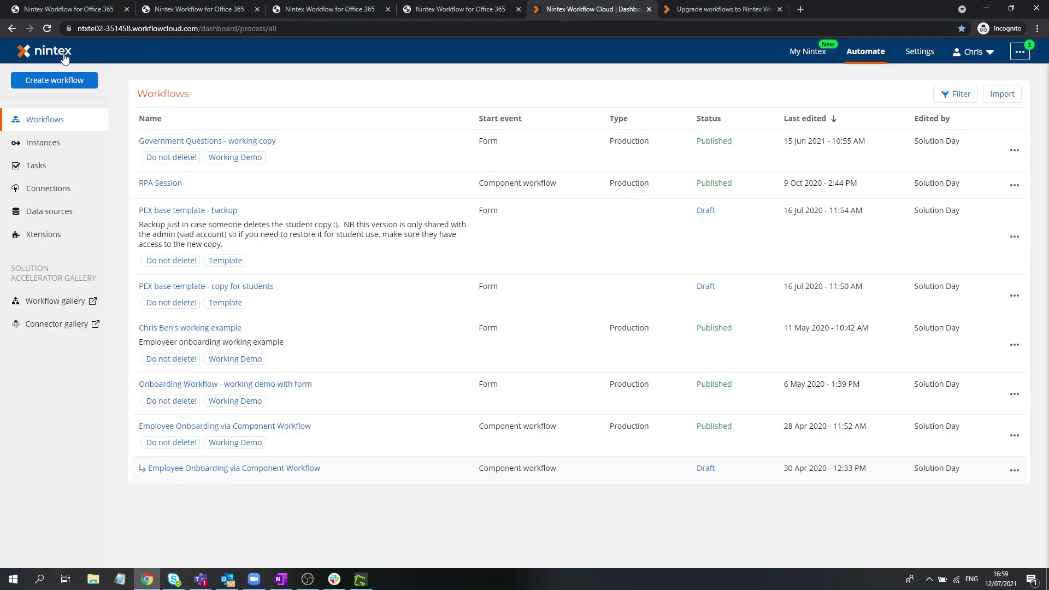
pyautogui.click(48, 29)
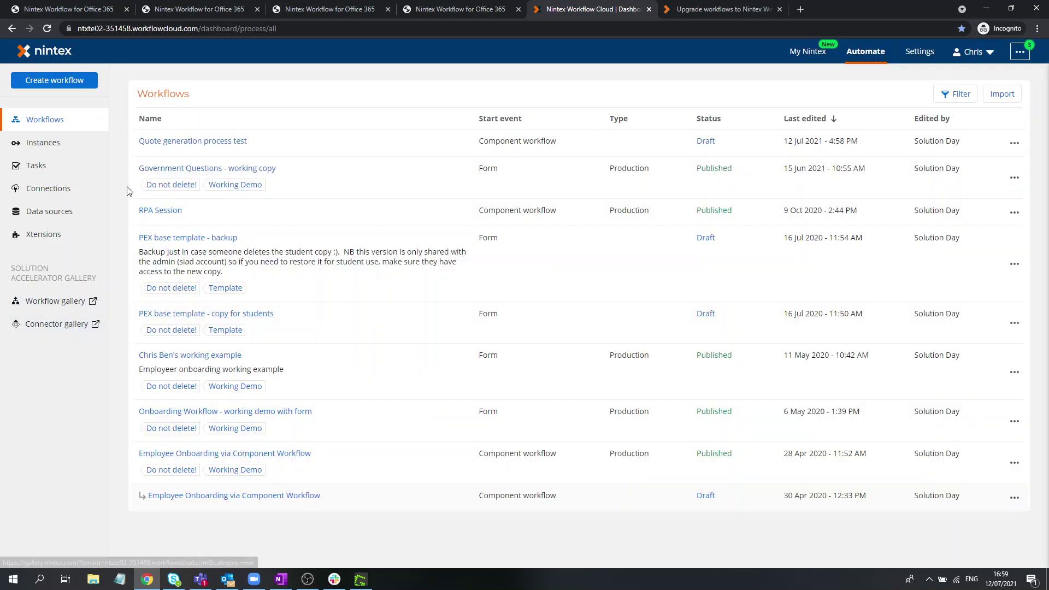
pyautogui.click(236, 143)
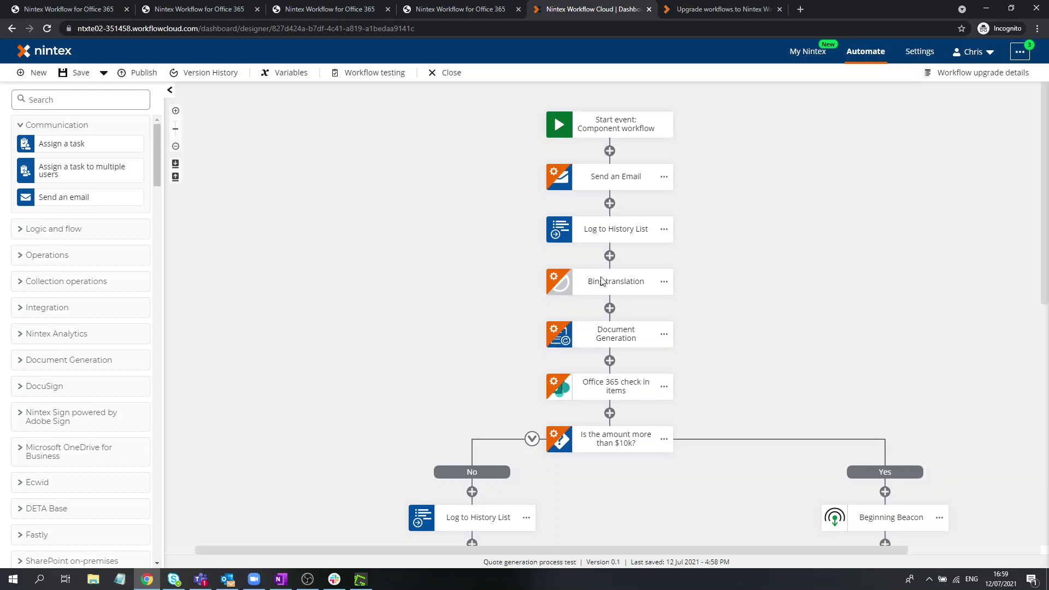
# Delete the unsupported Bing translation action from the upgraded workflow draft
pyautogui.click(665, 282)
pyautogui.click(693, 280)
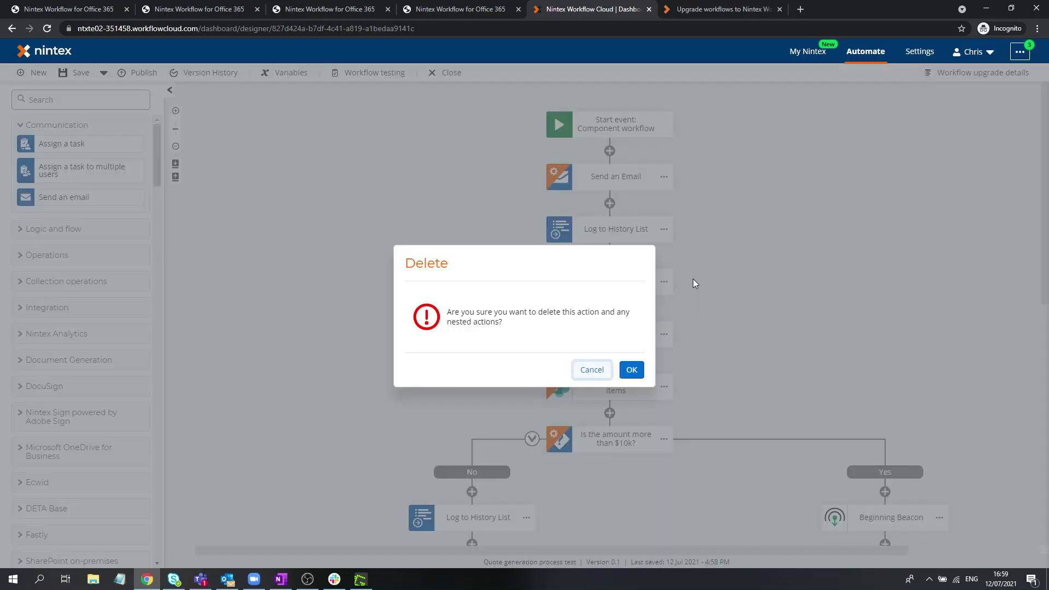
pyautogui.click(631, 370)
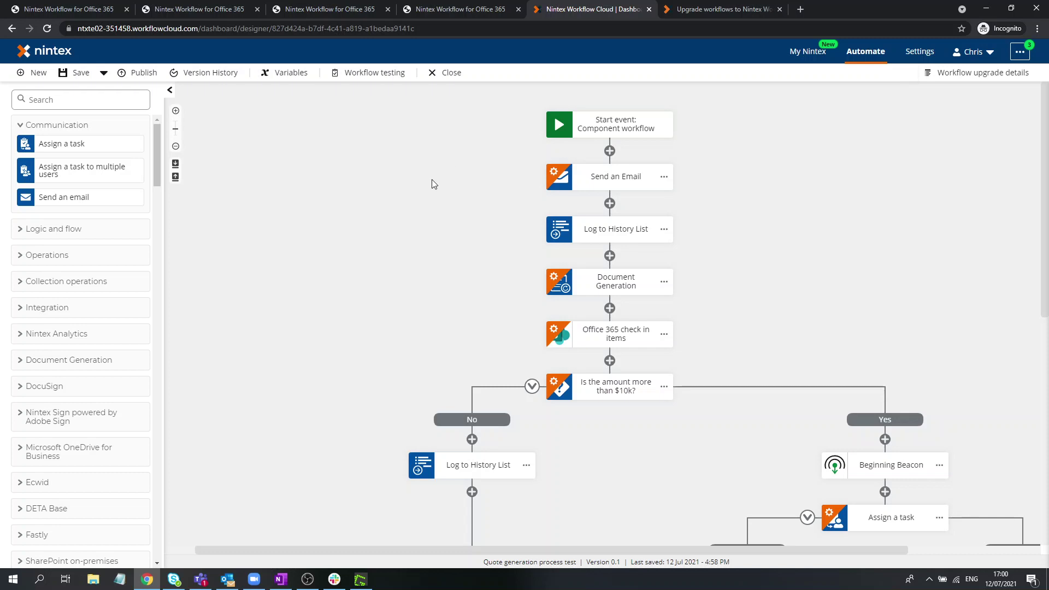
# Examine the upgraded draft down to its Copy Document action, and return to the Office 365 designer, dismissing the Workflow Upgrade dialog
pyautogui.scroll(-3, 494, 200)
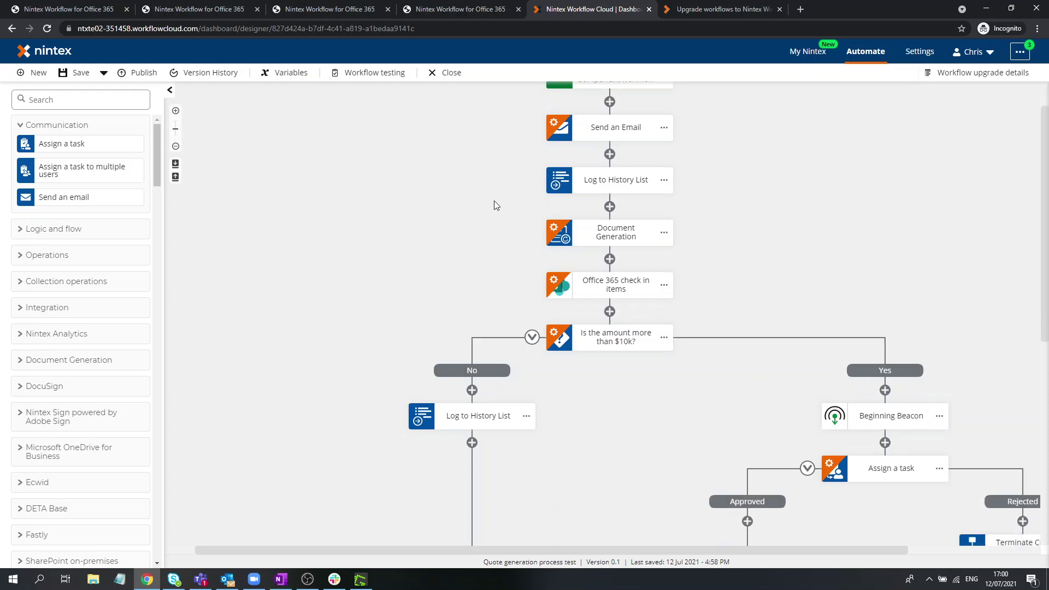
pyautogui.scroll(-5, 586, 284)
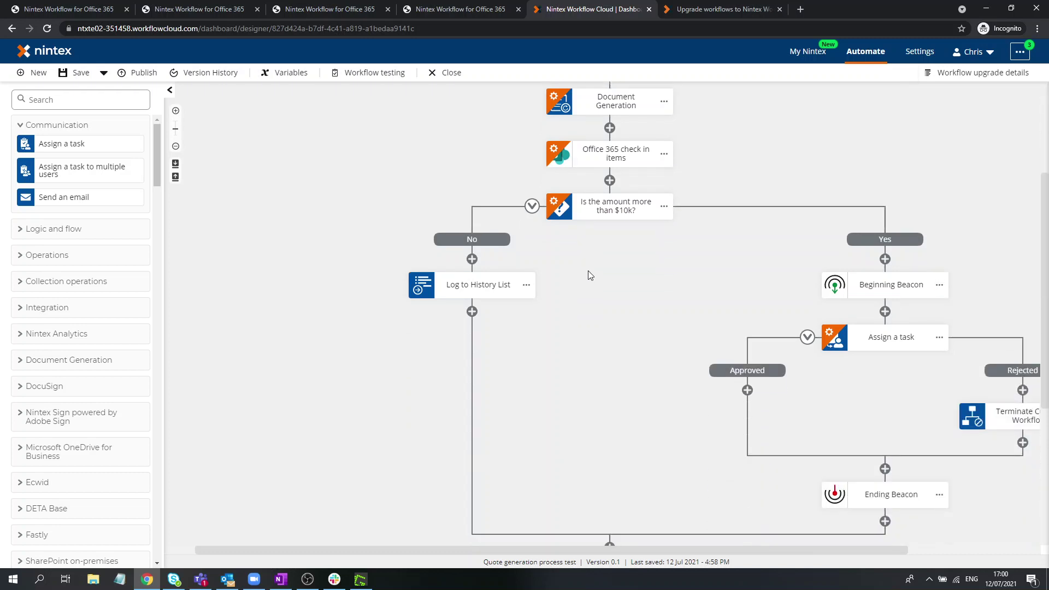
pyautogui.scroll(-2, 588, 271)
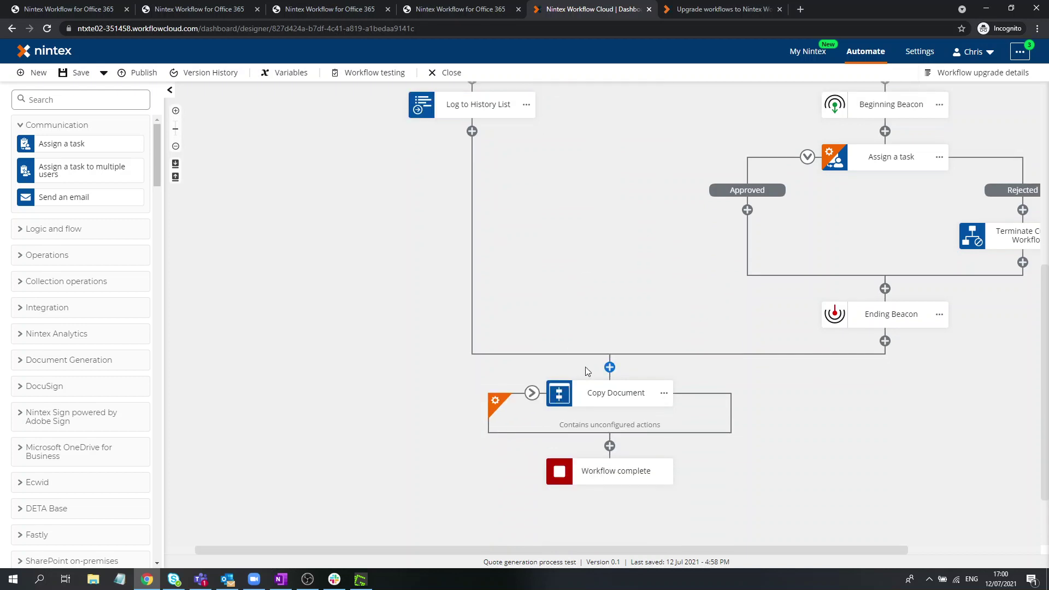
pyautogui.click(464, 14)
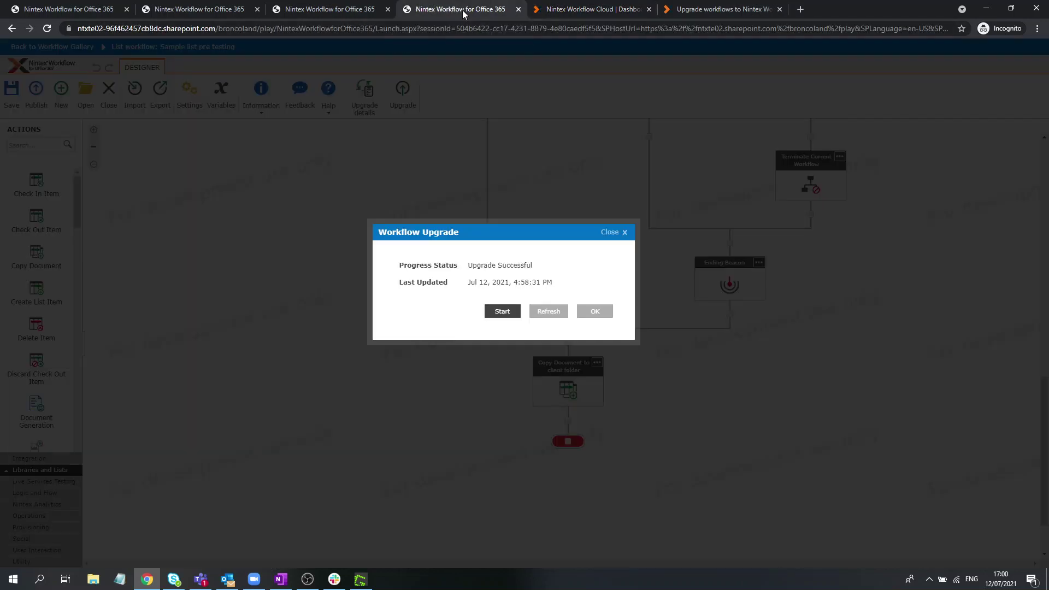
pyautogui.click(601, 311)
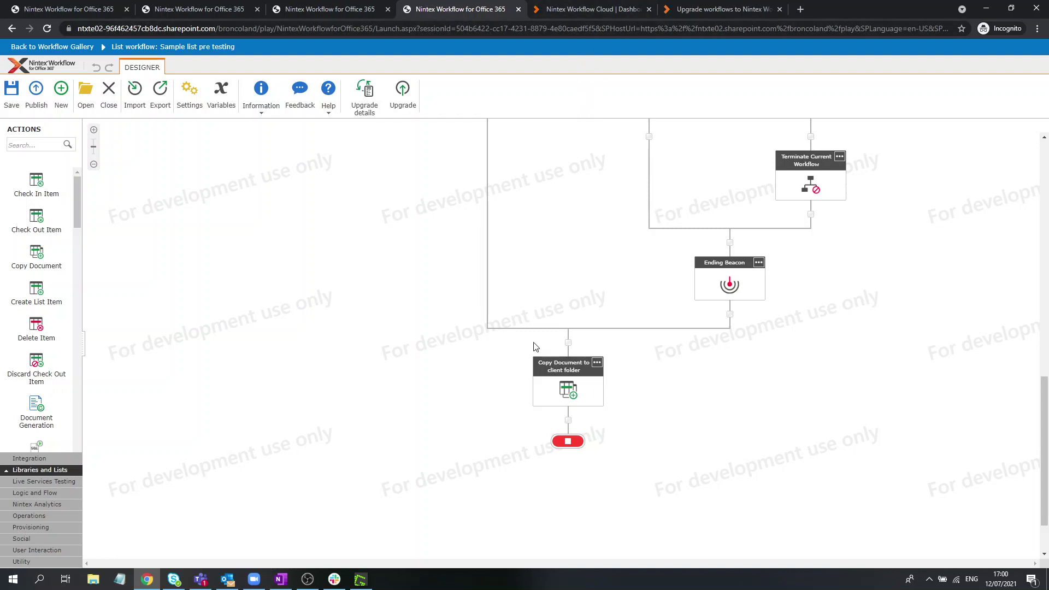
# Switch to Nintex Workflow Cloud and expand the Copy Document action to inspect its nested actions
pyautogui.click(580, 6)
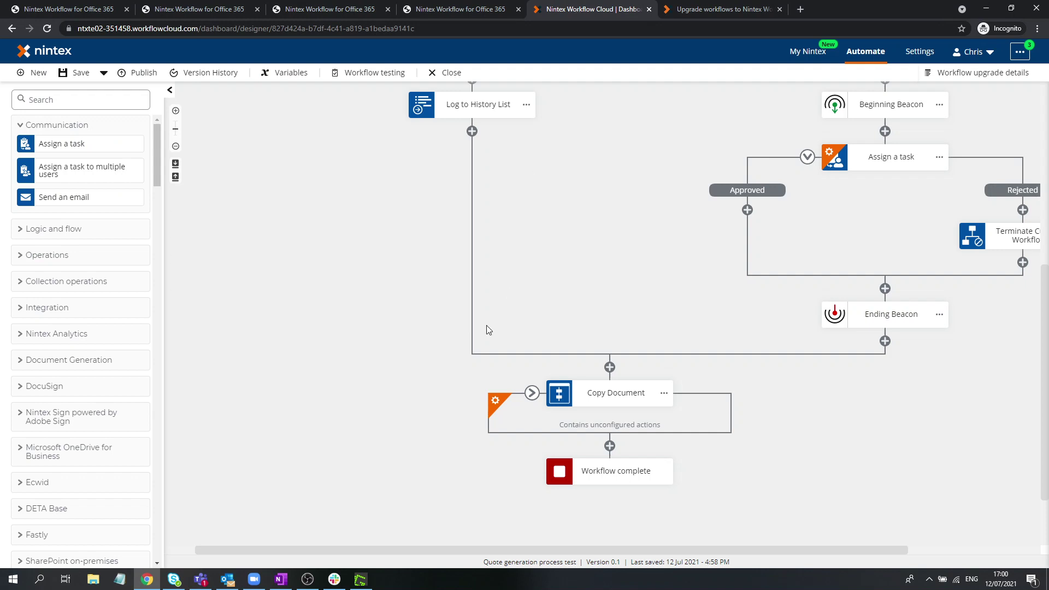
pyautogui.scroll(-2, 589, 375)
pyautogui.click(532, 311)
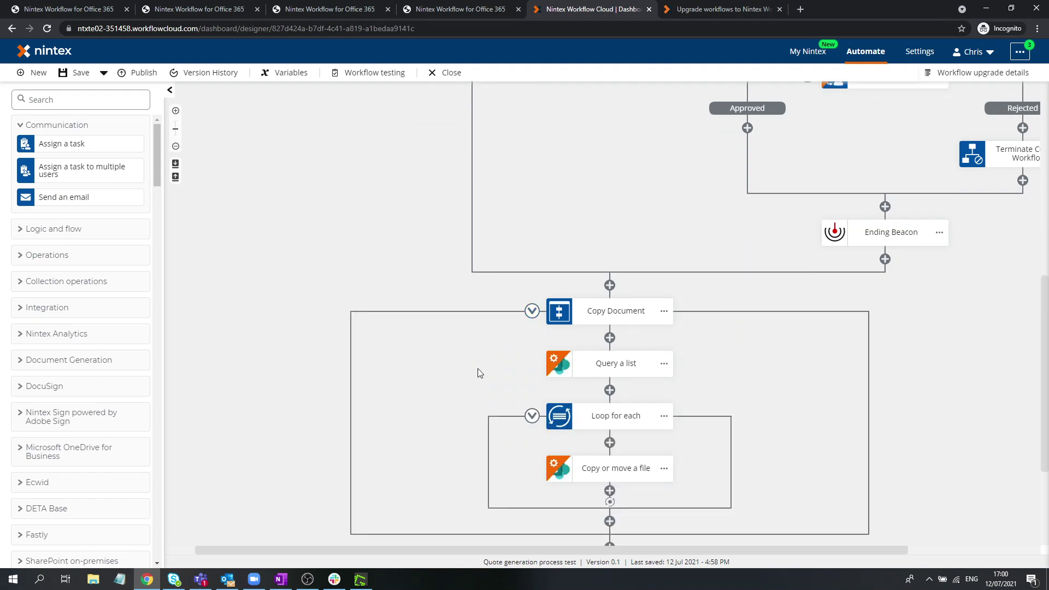
pyautogui.scroll(-2, 603, 313)
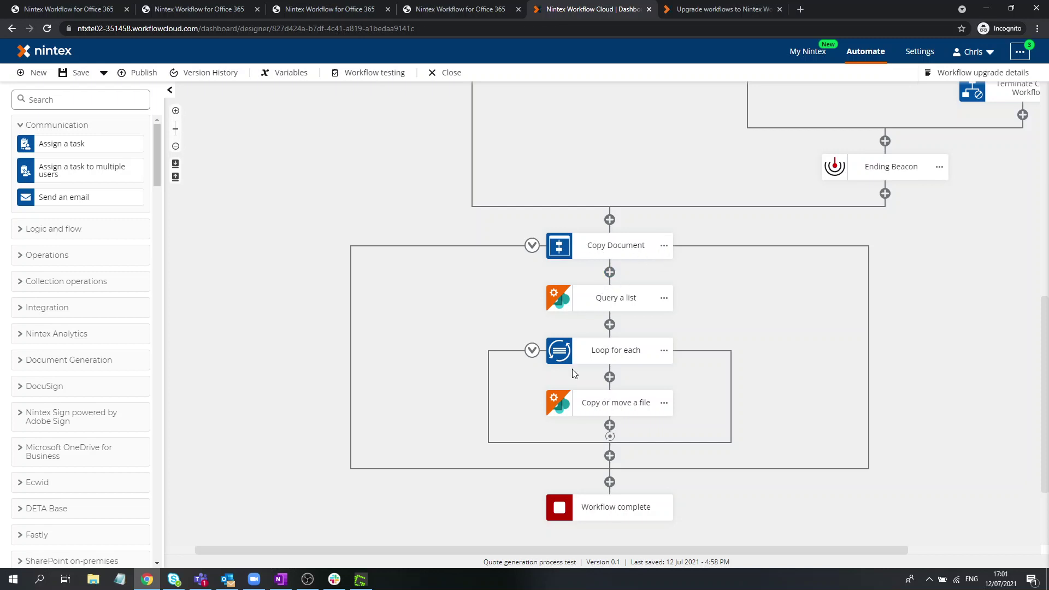
# Set the connection of the Query a list action inside Copy Document to SharePoint Online
pyautogui.click(575, 299)
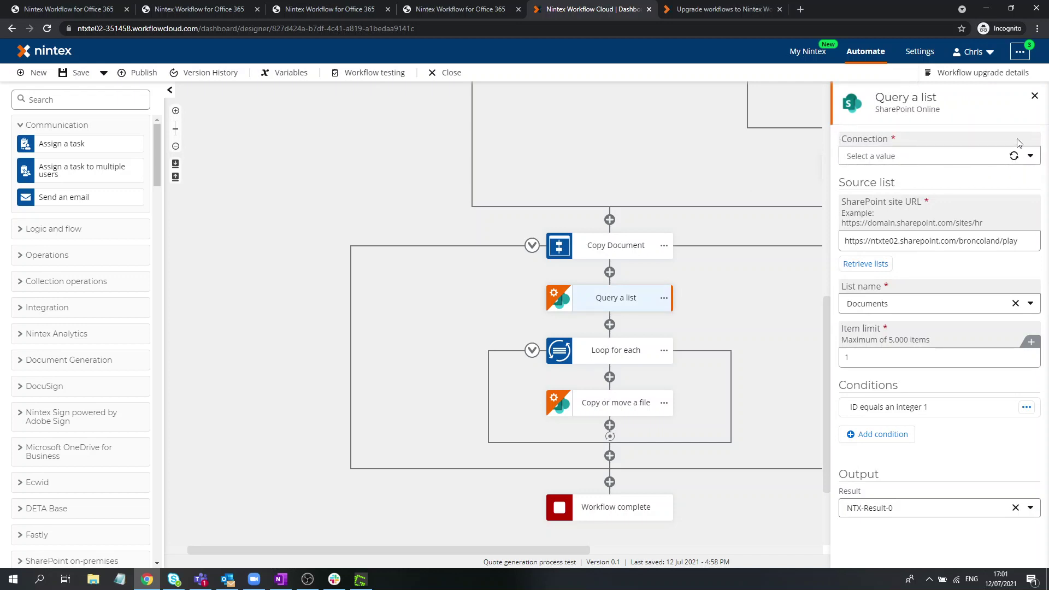
pyautogui.click(859, 160)
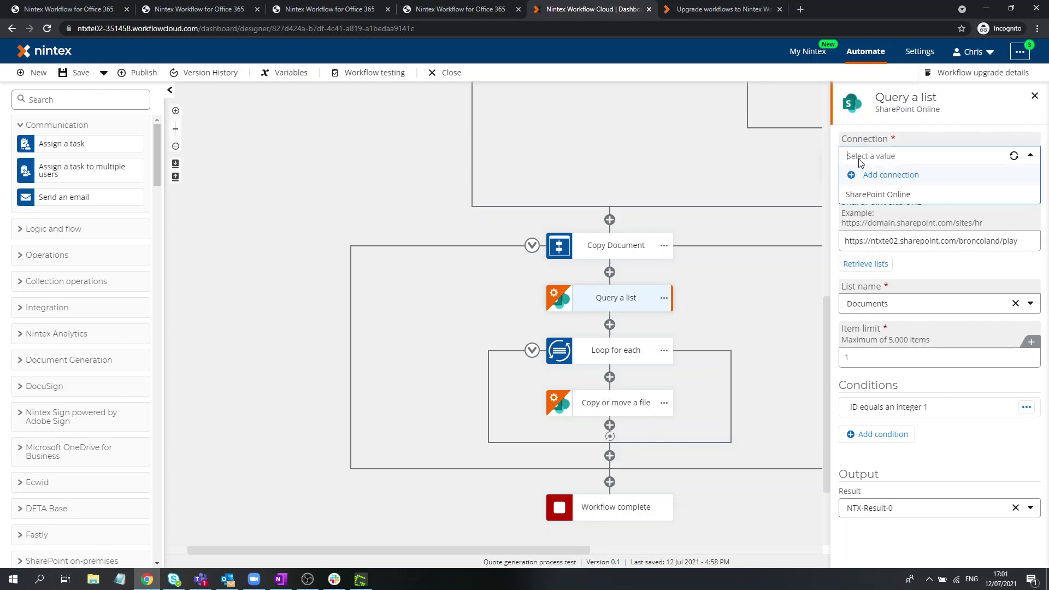
pyautogui.click(861, 195)
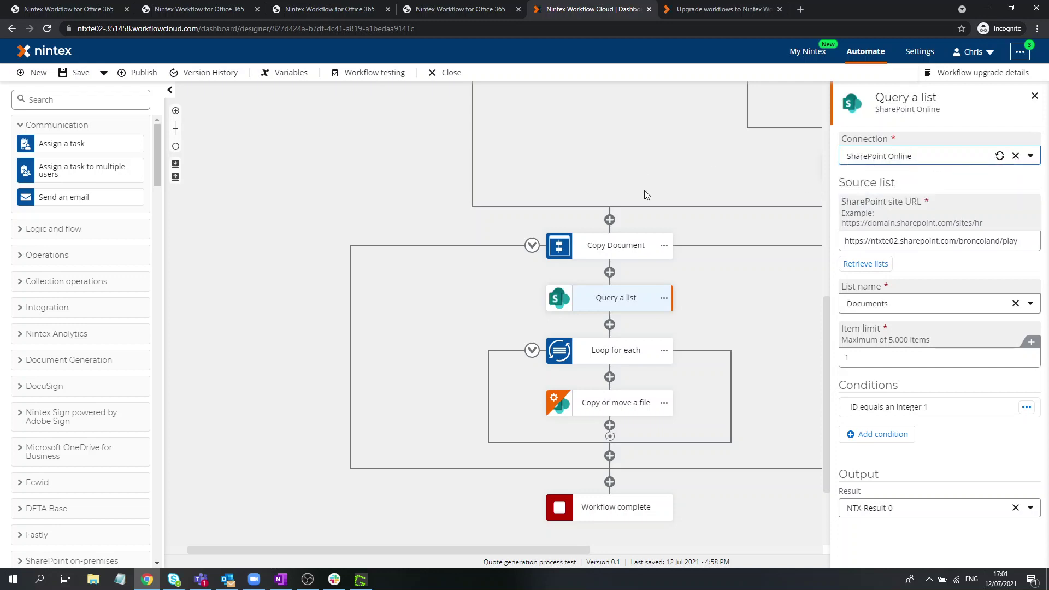
pyautogui.click(699, 286)
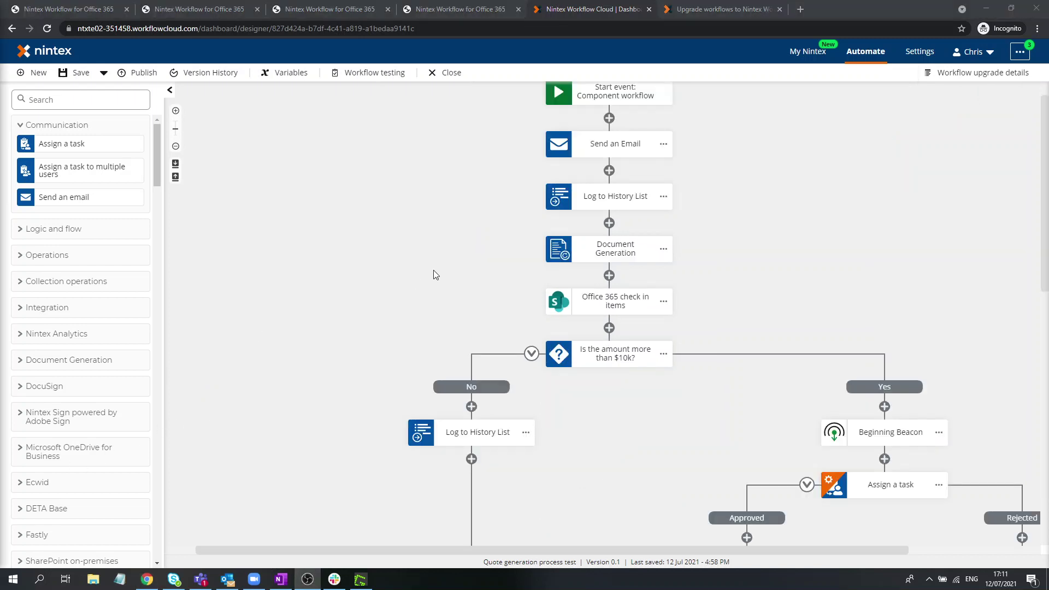
# Return to the Office 365 designer and open the Assign a task action's task form in the form designer
pyautogui.scroll(1, 511, 180)
pyautogui.scroll(-3, 514, 297)
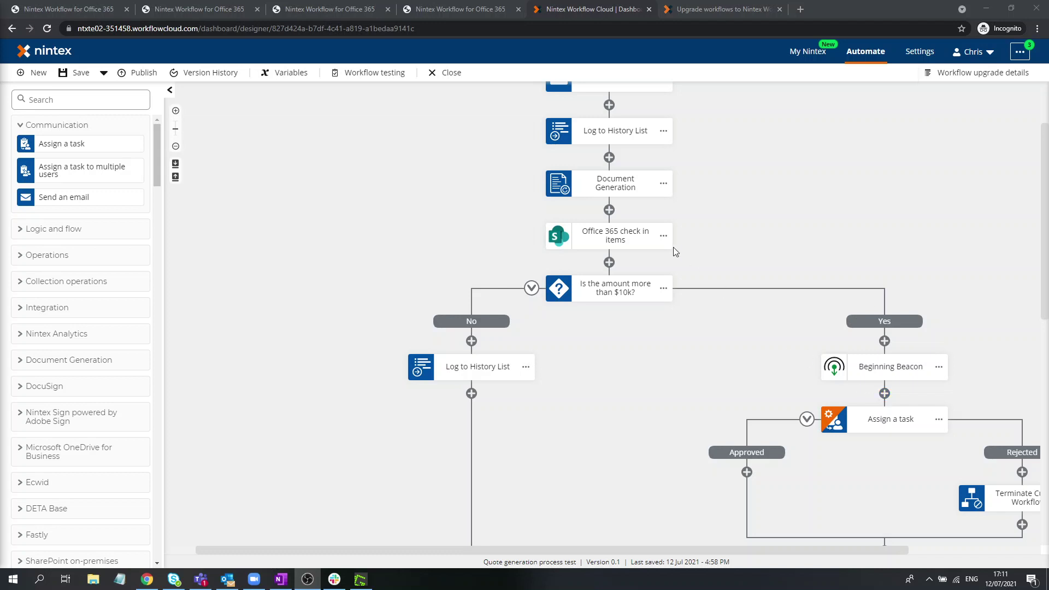
pyautogui.click(454, 9)
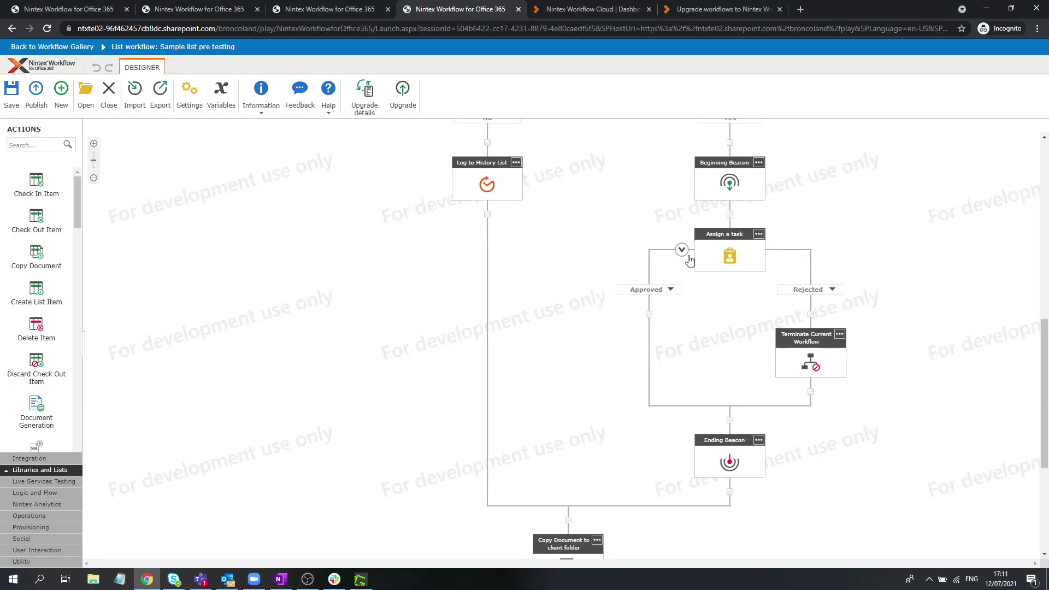
pyautogui.doubleClick(728, 258)
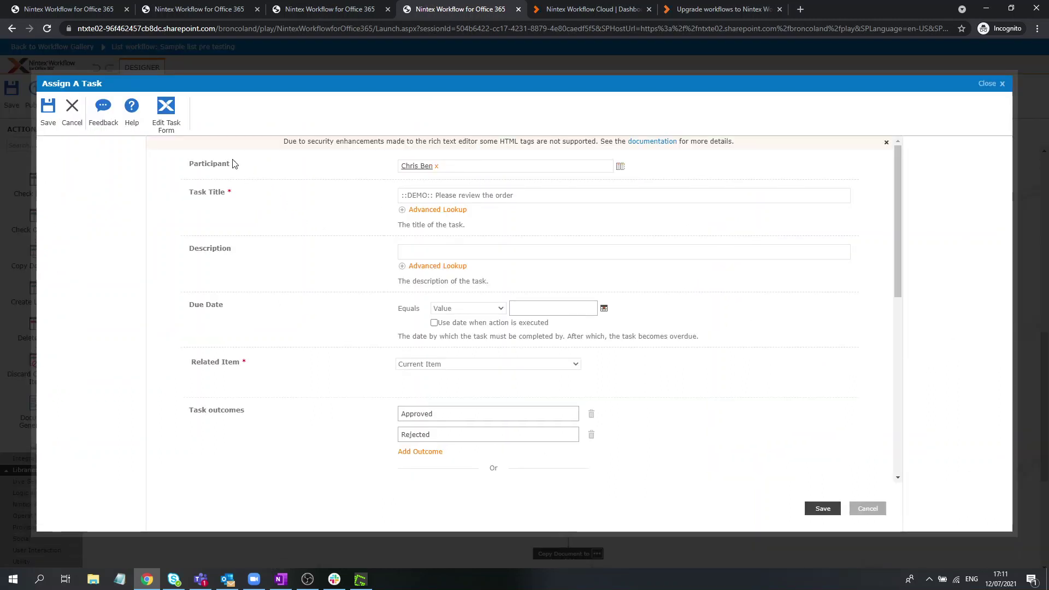
pyautogui.click(171, 114)
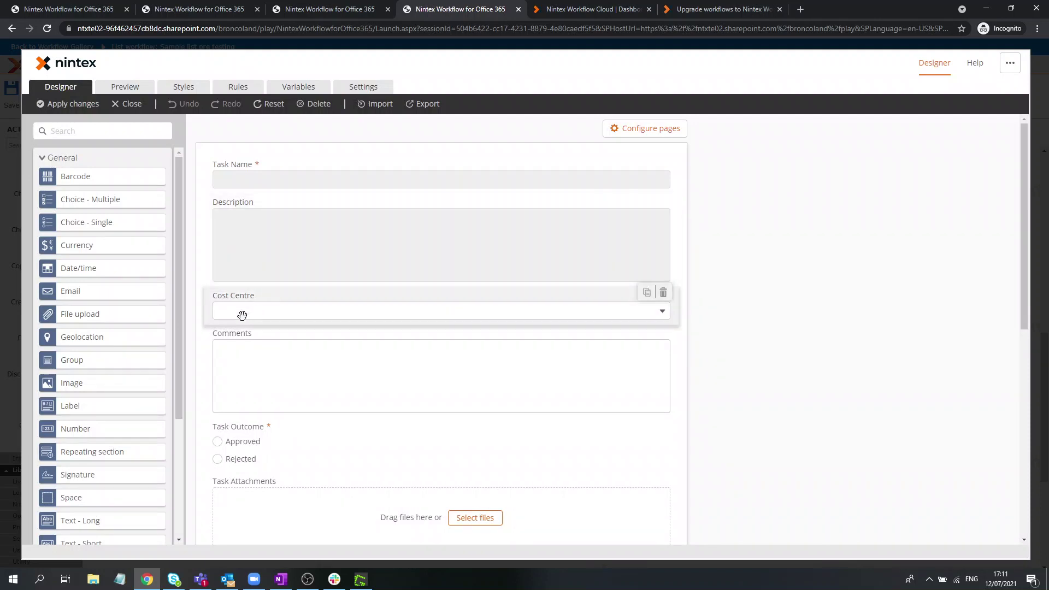
# Expand the form designer's SharePoint controls and open the Cost Centre list lookup's settings
pyautogui.moveTo(178, 321); pyautogui.dragTo(172, 443)
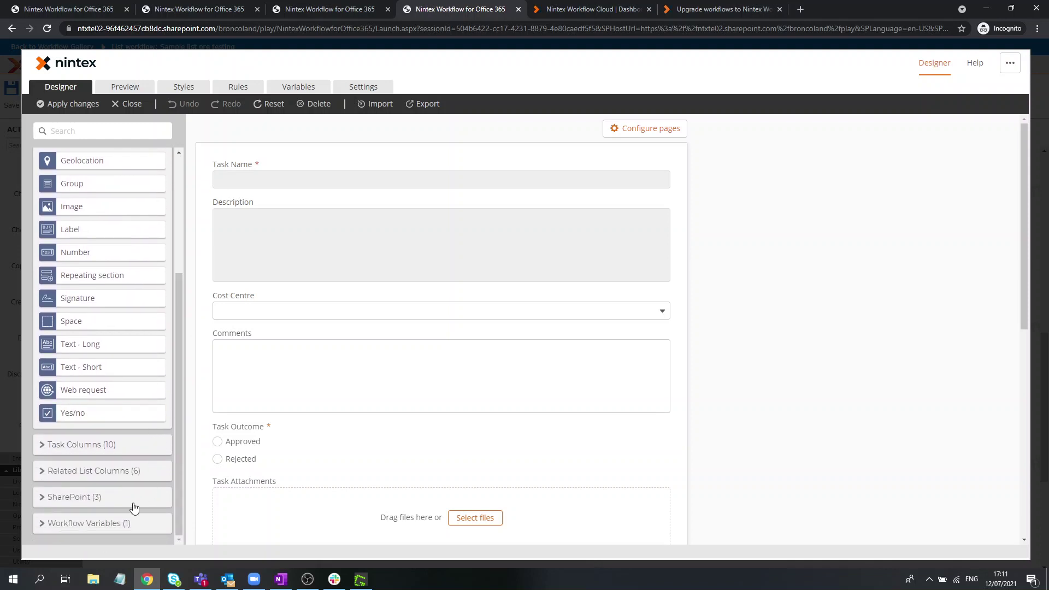
pyautogui.click(41, 497)
pyautogui.scroll(-2, 33, 491)
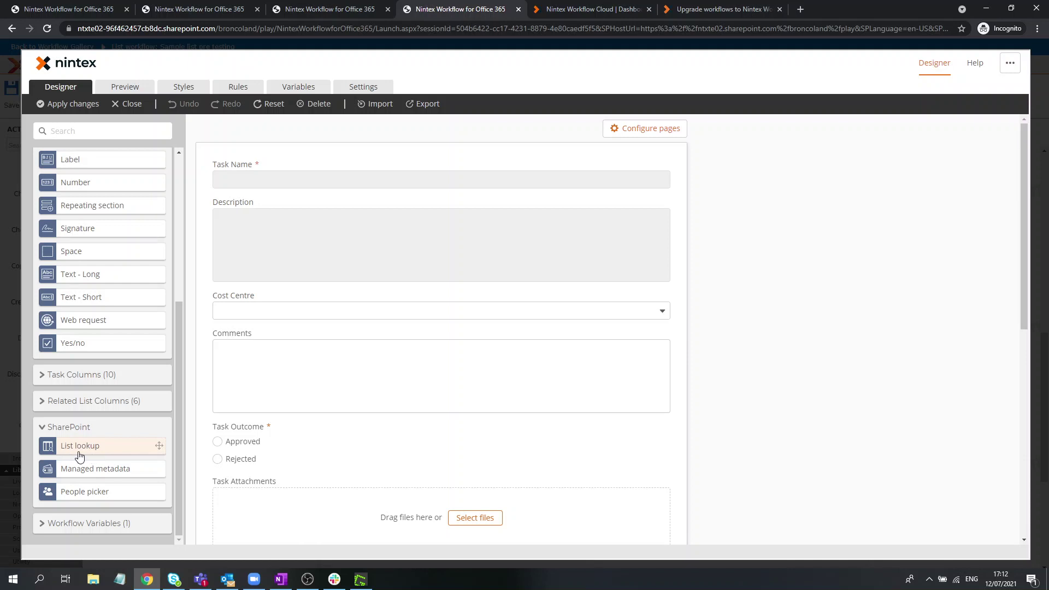
pyautogui.click(253, 304)
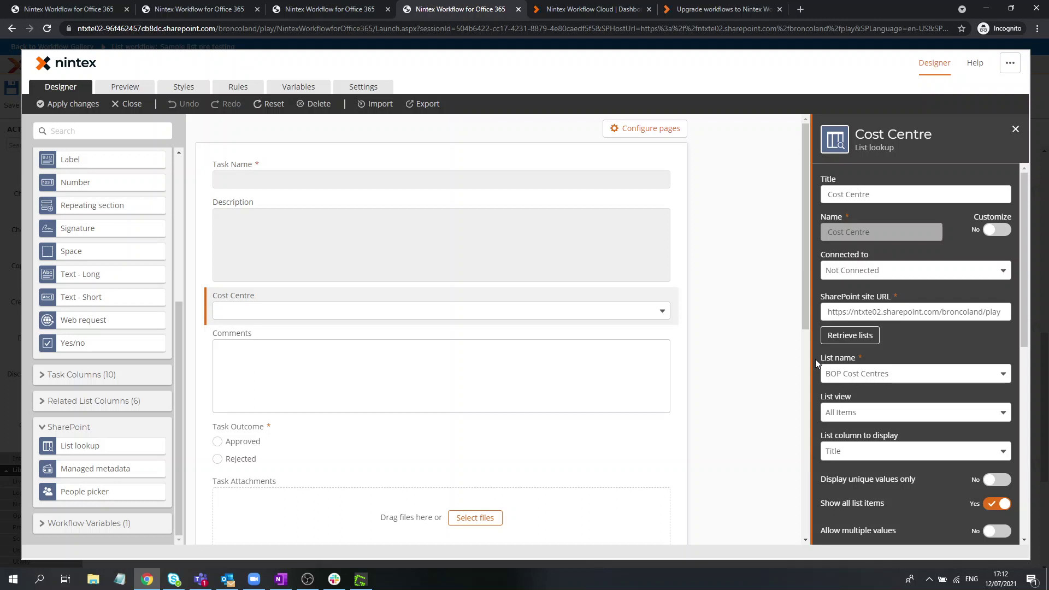
# Duplicate the Nintex Workflow Cloud browser tab, close the draft in the copy, and show the data sources there
pyautogui.click(597, 8)
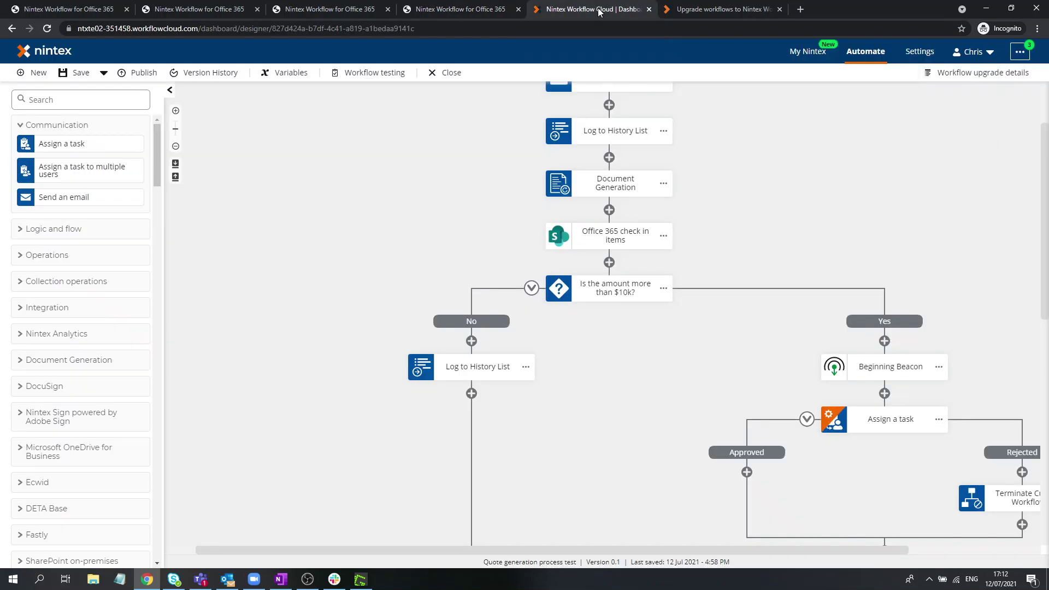
pyautogui.rightClick(578, 13)
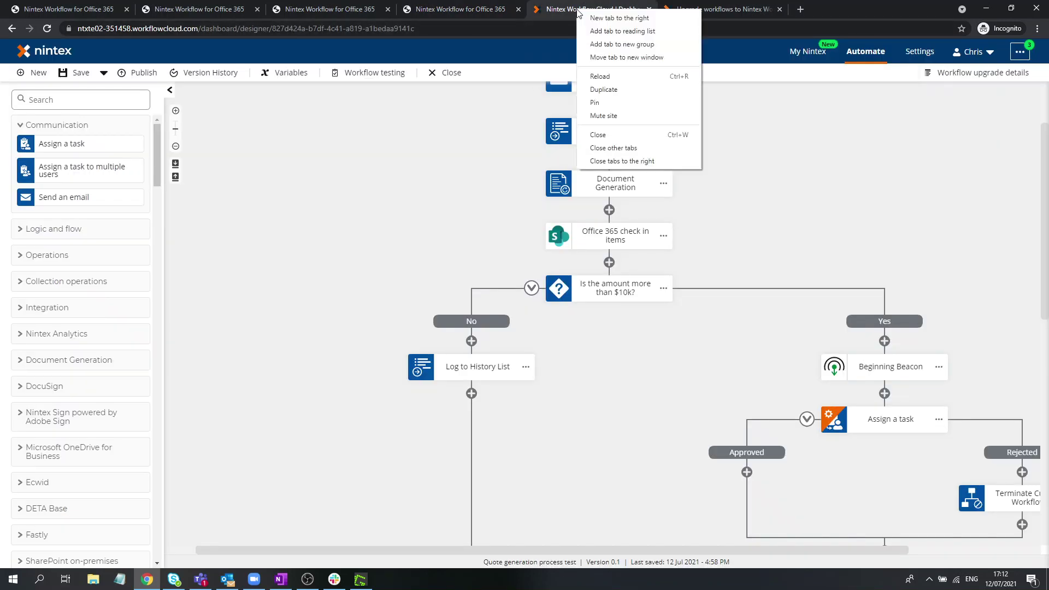
pyautogui.click(601, 90)
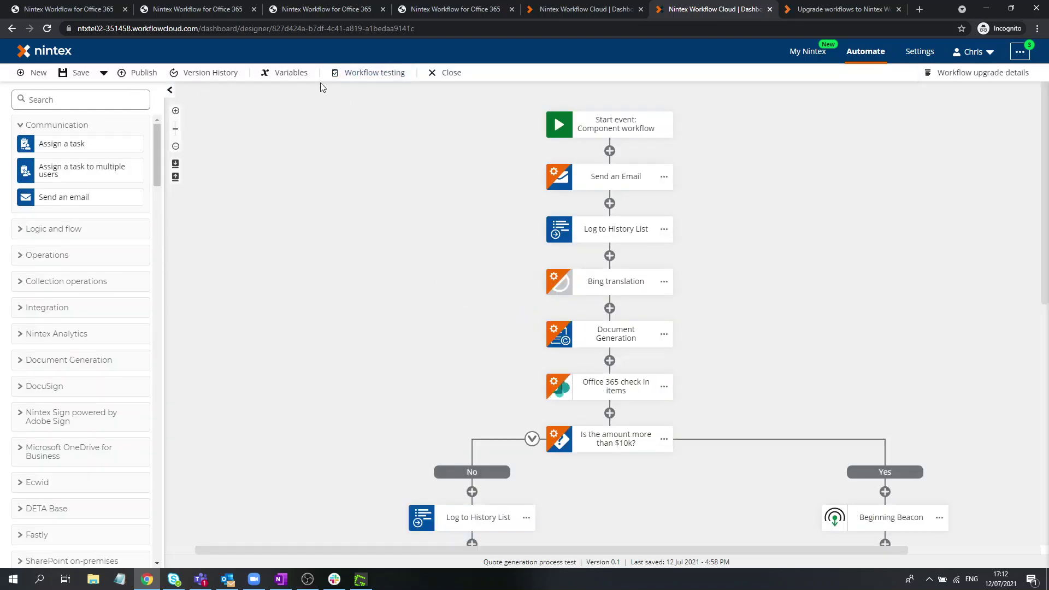
pyautogui.click(437, 77)
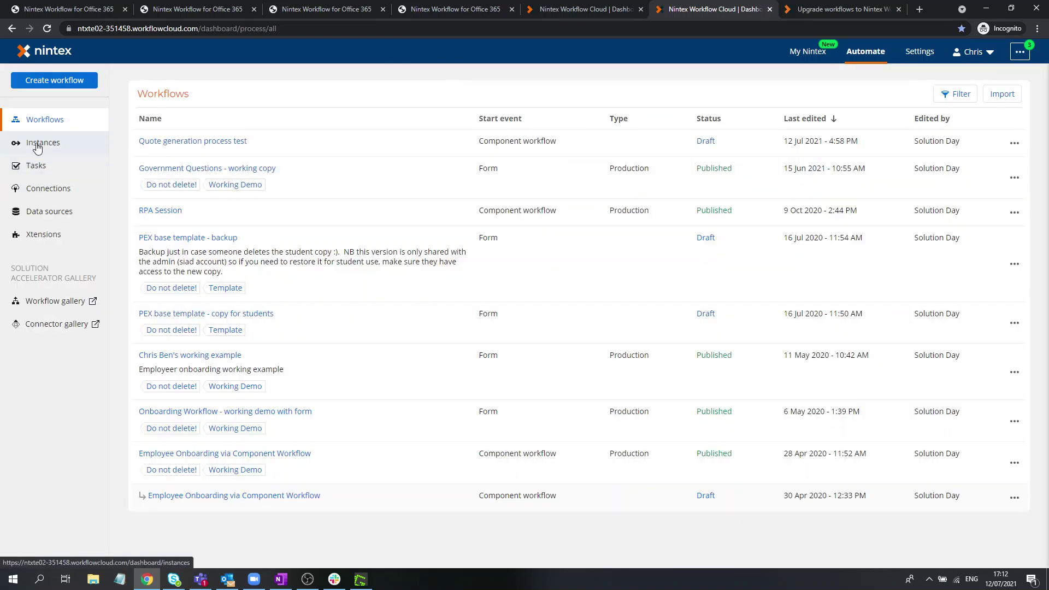
pyautogui.click(37, 213)
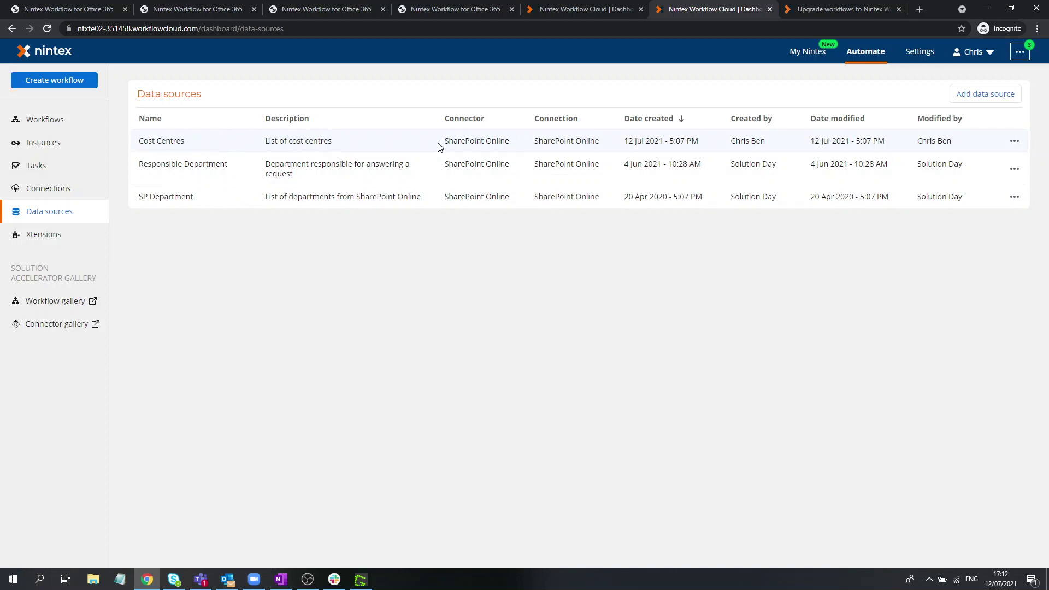
# Open the Cost Centres data source for editing and examine its connection, list, columns and conditions
pyautogui.moveTo(459, 140); pyautogui.dragTo(509, 140)
pyautogui.click(1014, 142)
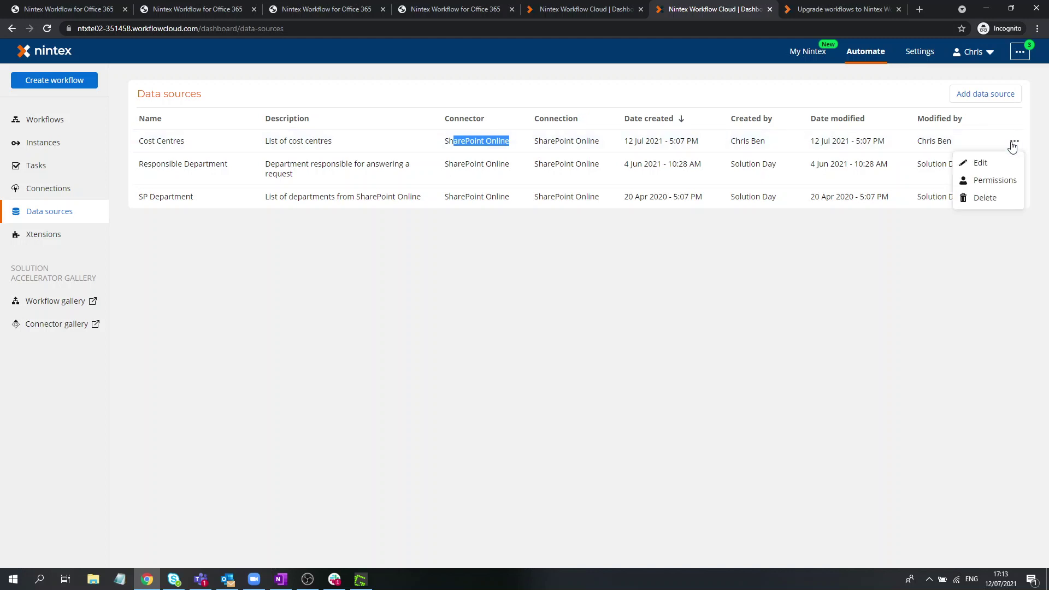
pyautogui.click(981, 164)
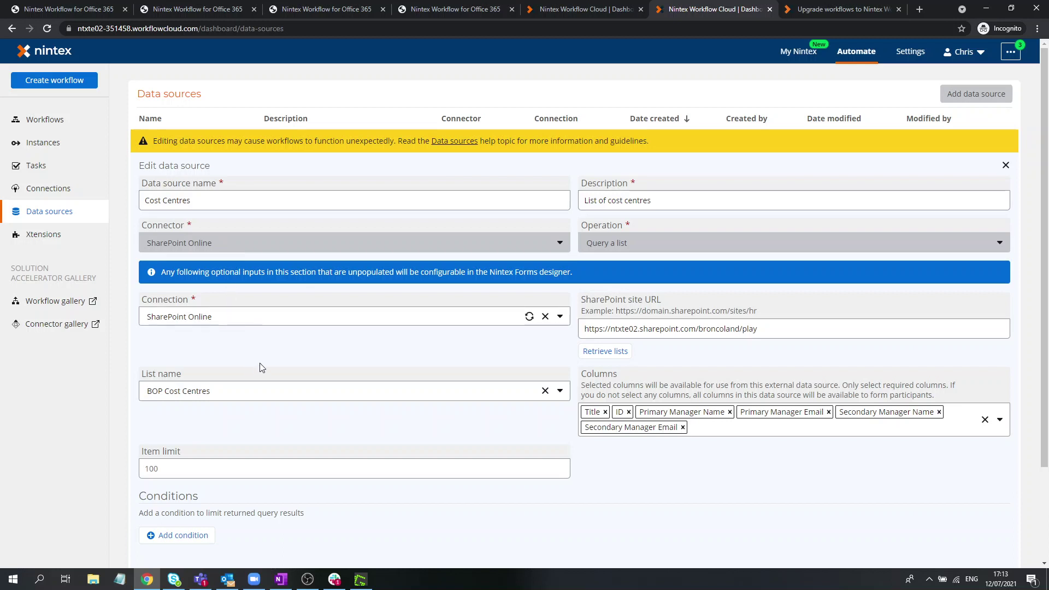
pyautogui.scroll(-2, 261, 368)
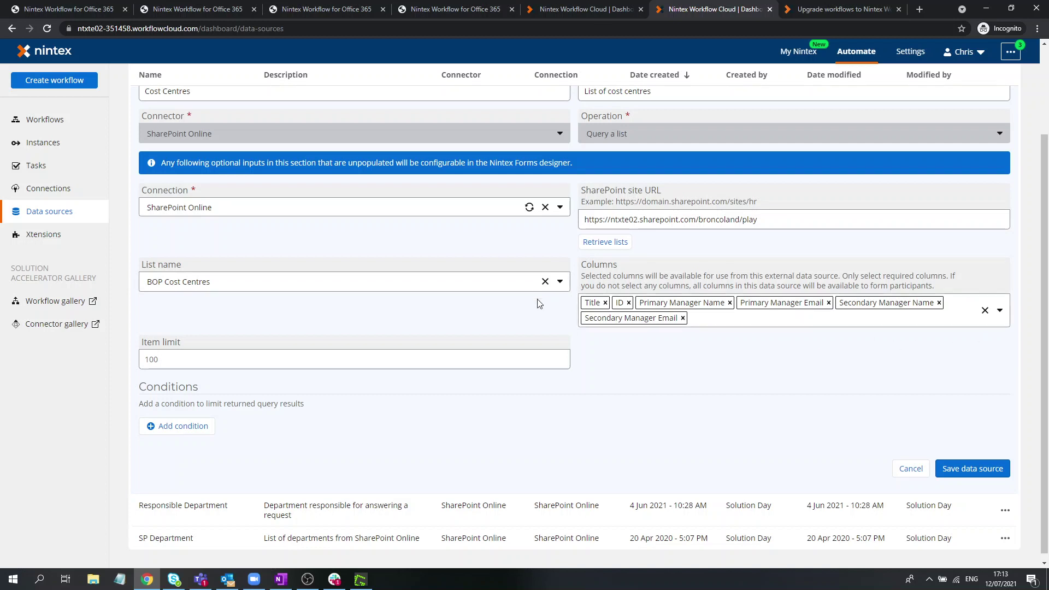
pyautogui.scroll(2, 628, 356)
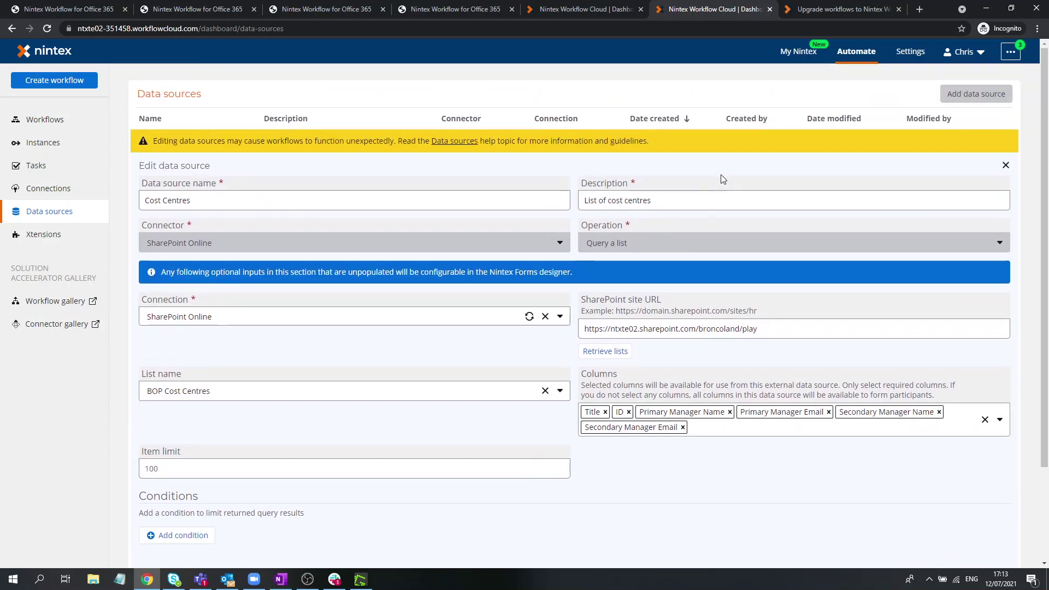
# Return to the workflow draft, open the Assign a task action's form design, and review the forms upgrade details
pyautogui.click(582, 11)
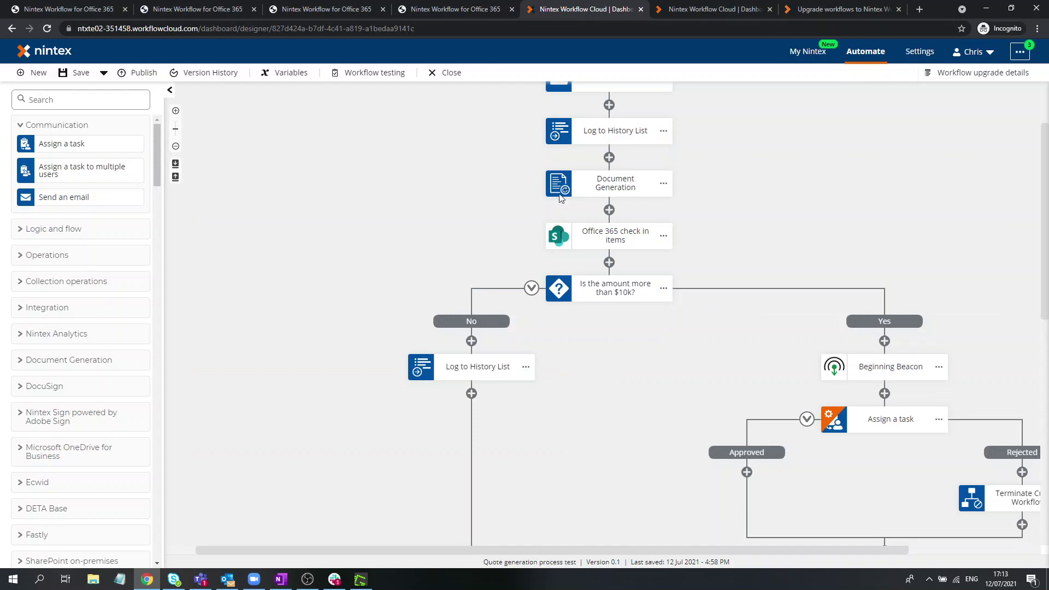
pyautogui.click(865, 425)
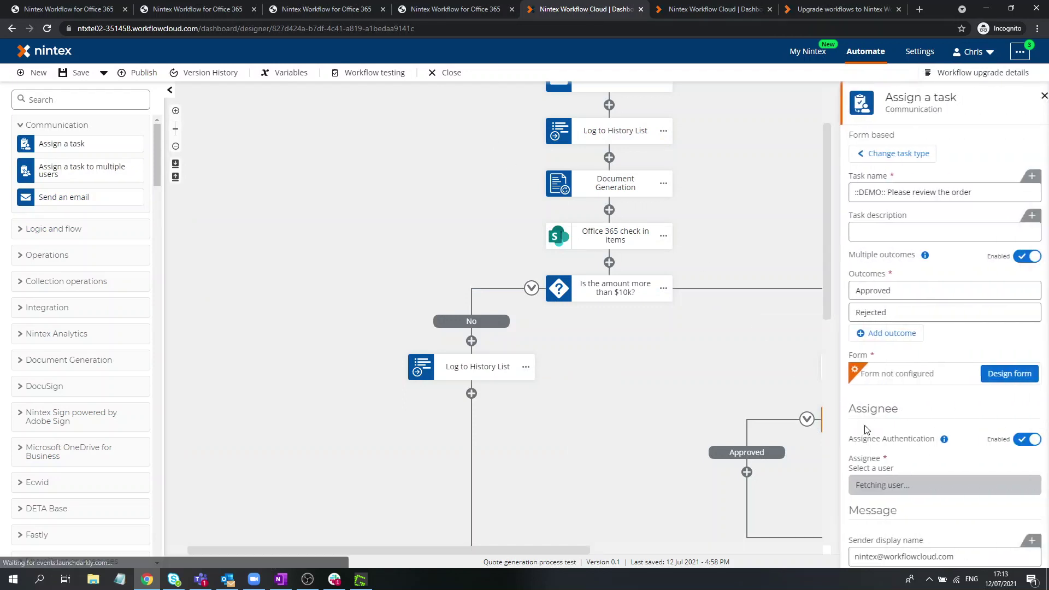
pyautogui.click(995, 377)
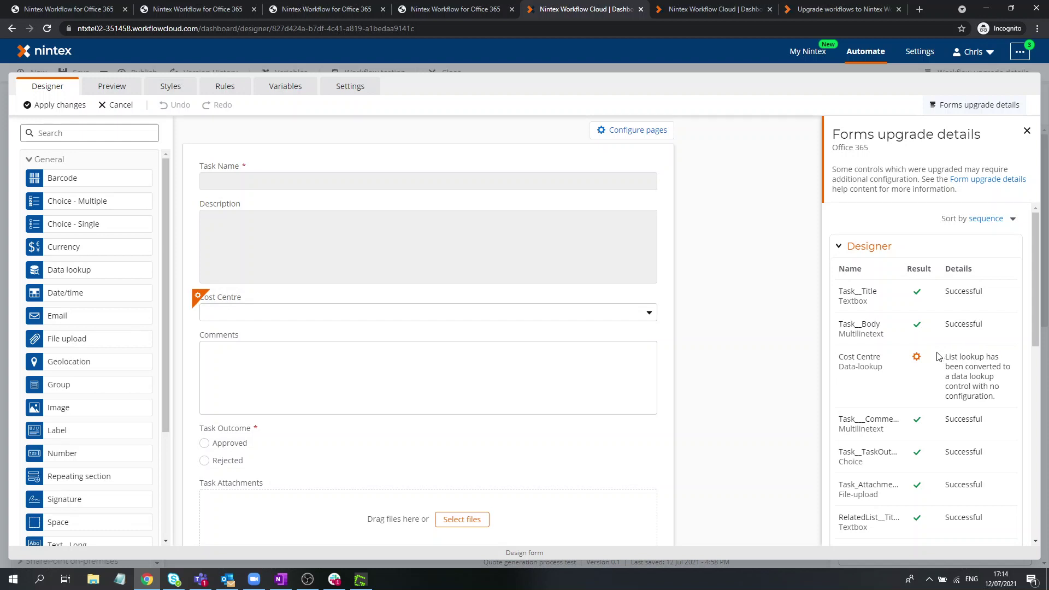
pyautogui.scroll(-3, 951, 481)
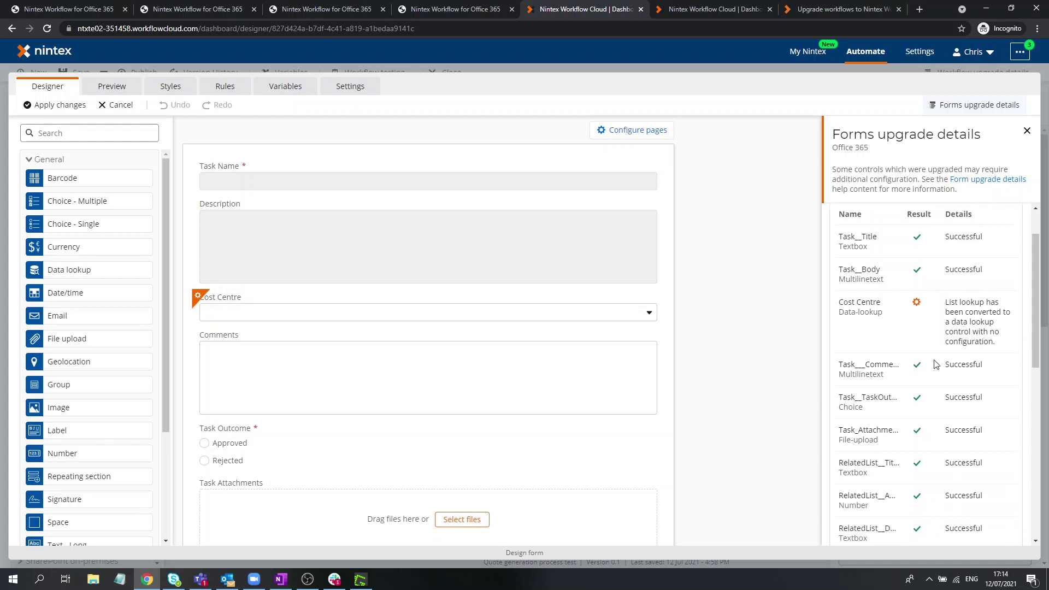
pyautogui.scroll(4, 934, 430)
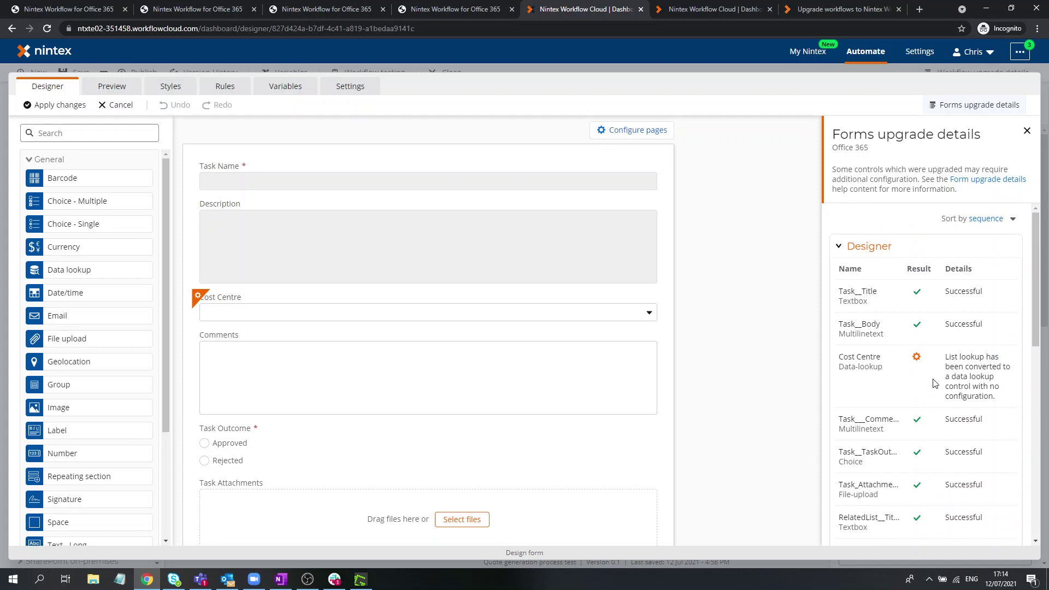
# Configure the Cost Centre data lookup to use the Cost Centres data source and return to its complete configuration
pyautogui.click(419, 314)
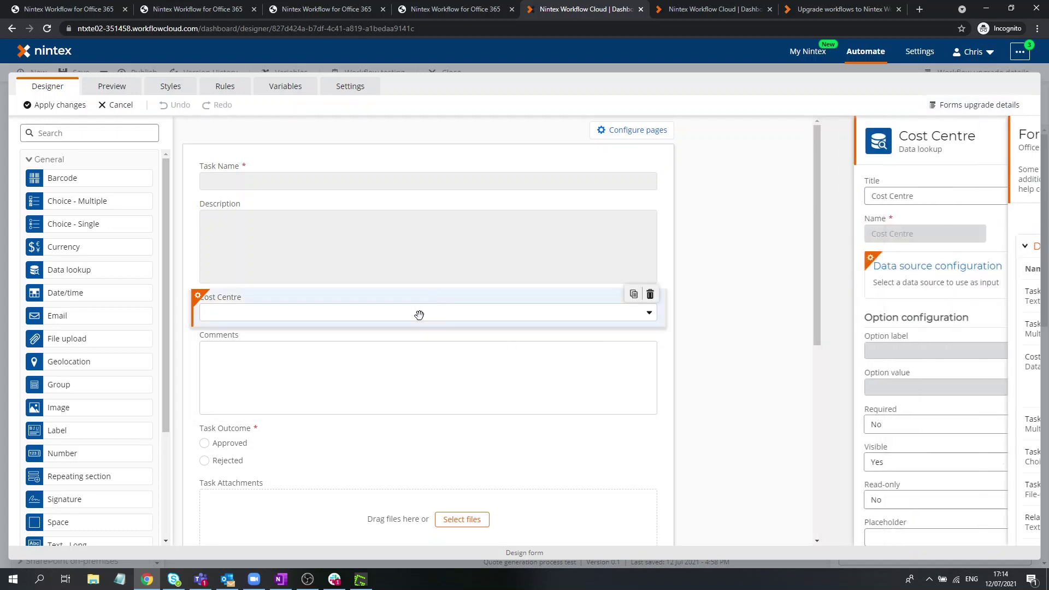
pyautogui.click(984, 269)
pyautogui.click(950, 229)
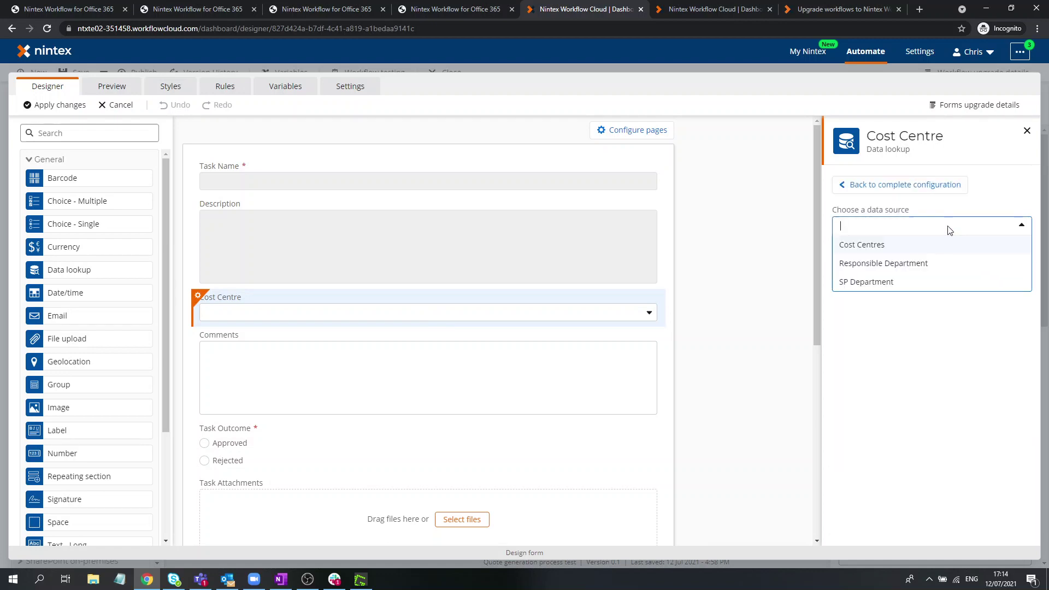
pyautogui.click(879, 244)
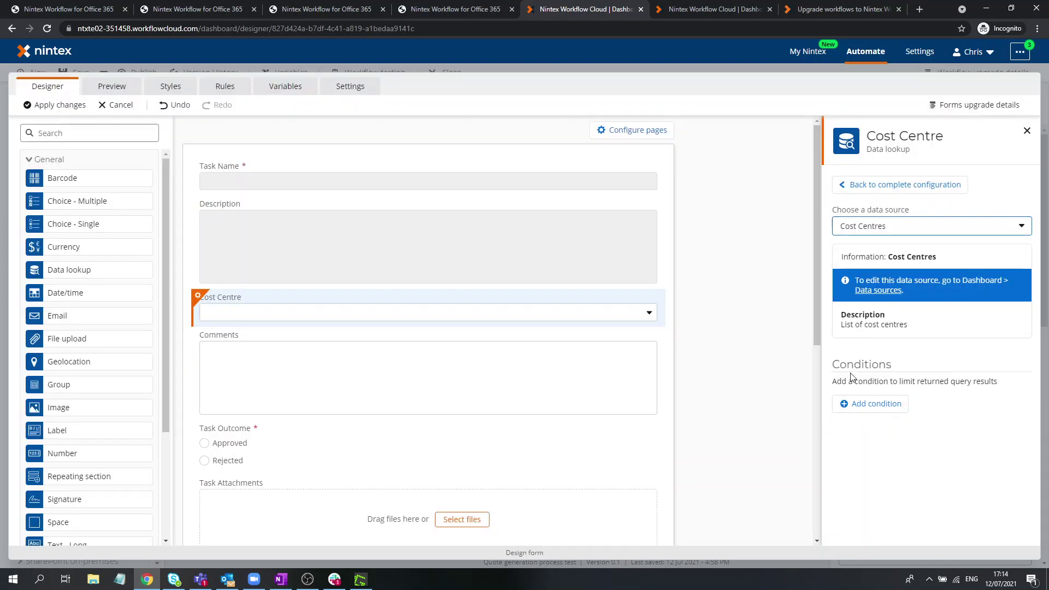
pyautogui.click(852, 185)
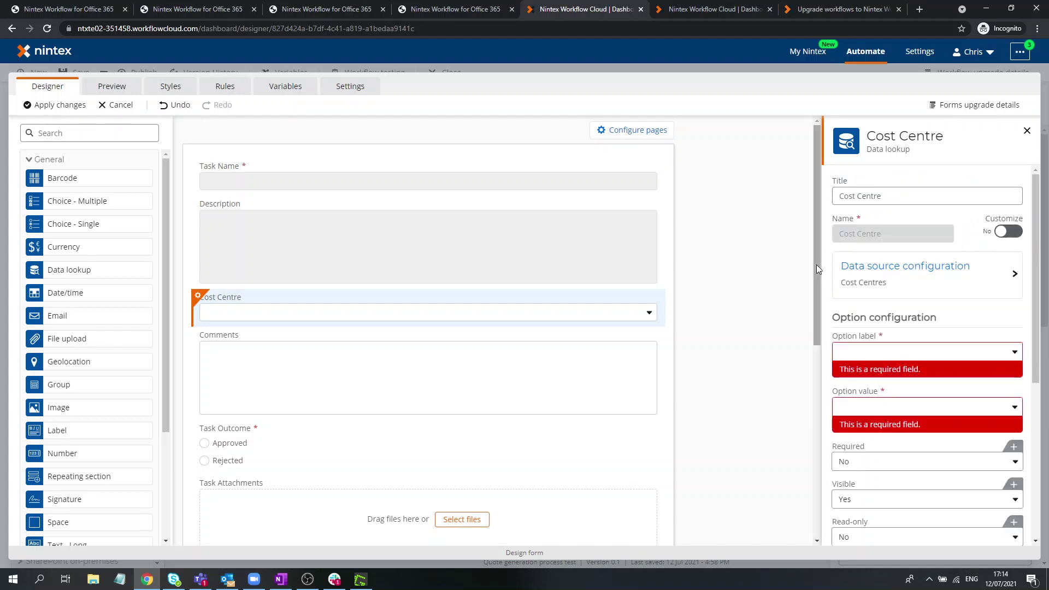
# Set both the option label and the option value of the Cost Centre data lookup to Title
pyautogui.click(860, 357)
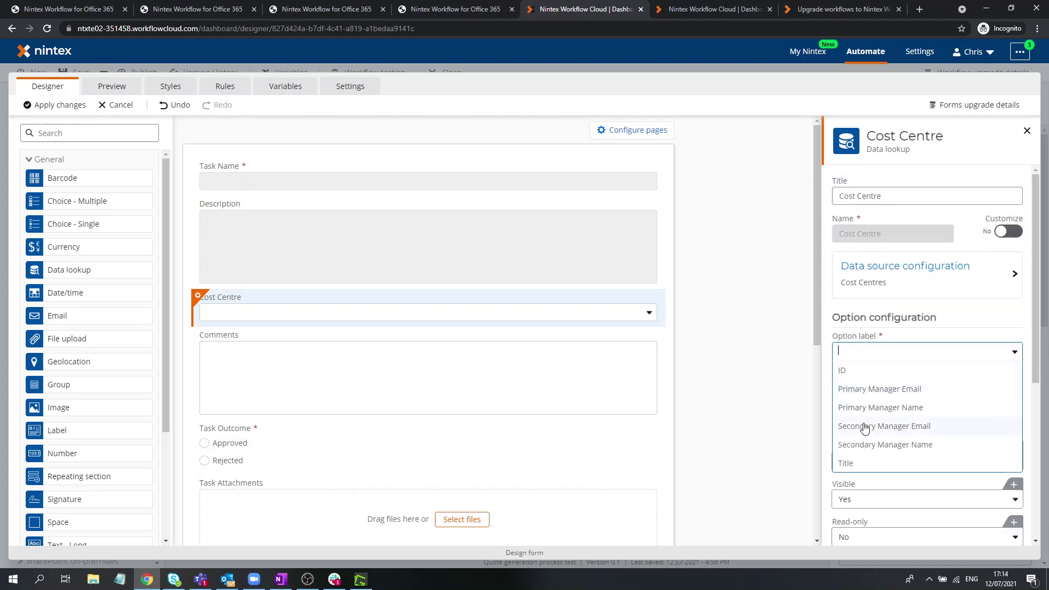
pyautogui.click(858, 468)
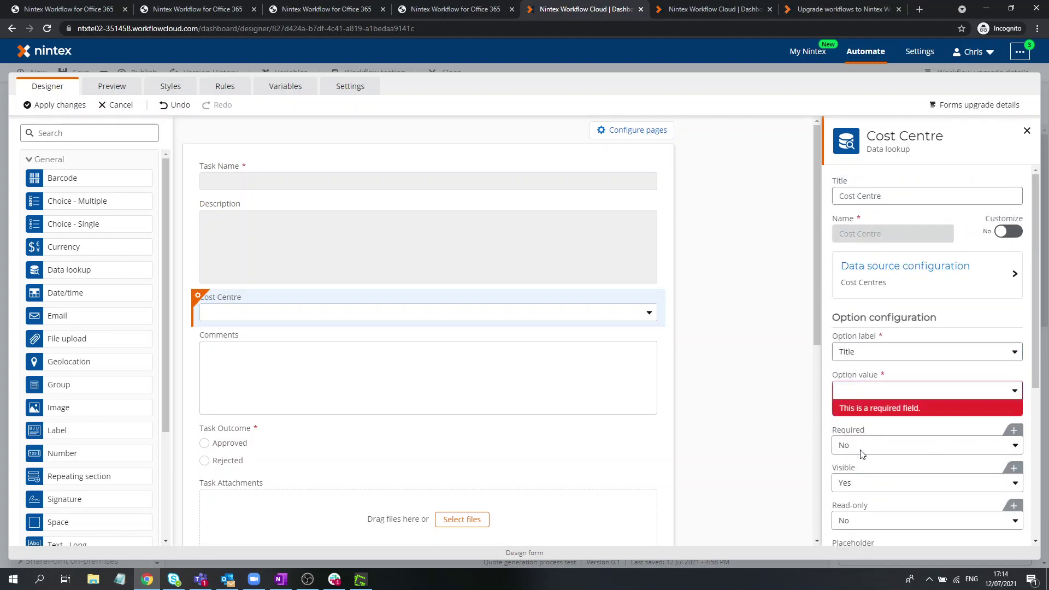
pyautogui.click(860, 391)
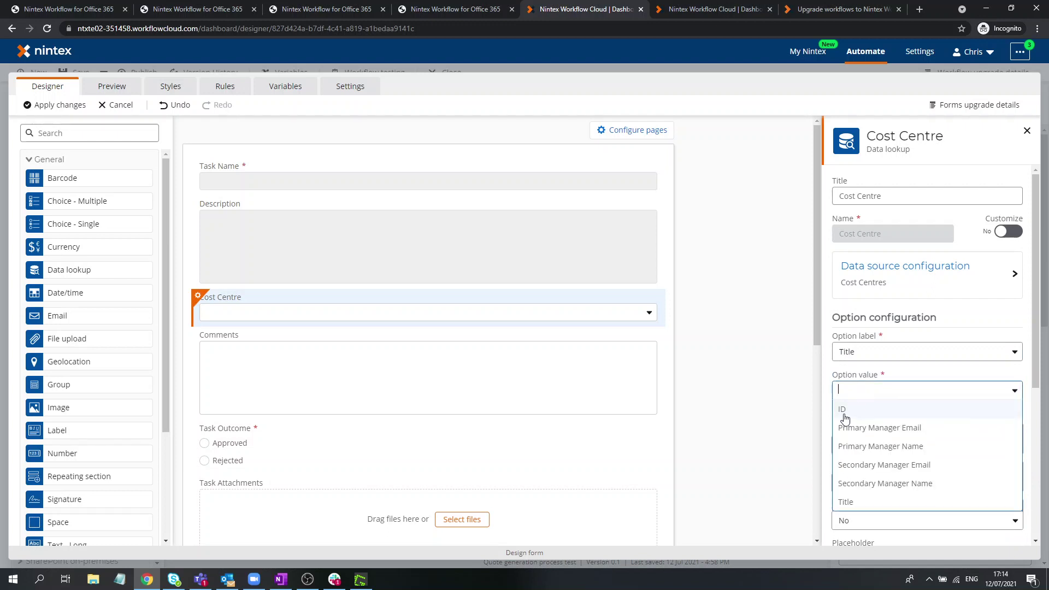
pyautogui.click(855, 503)
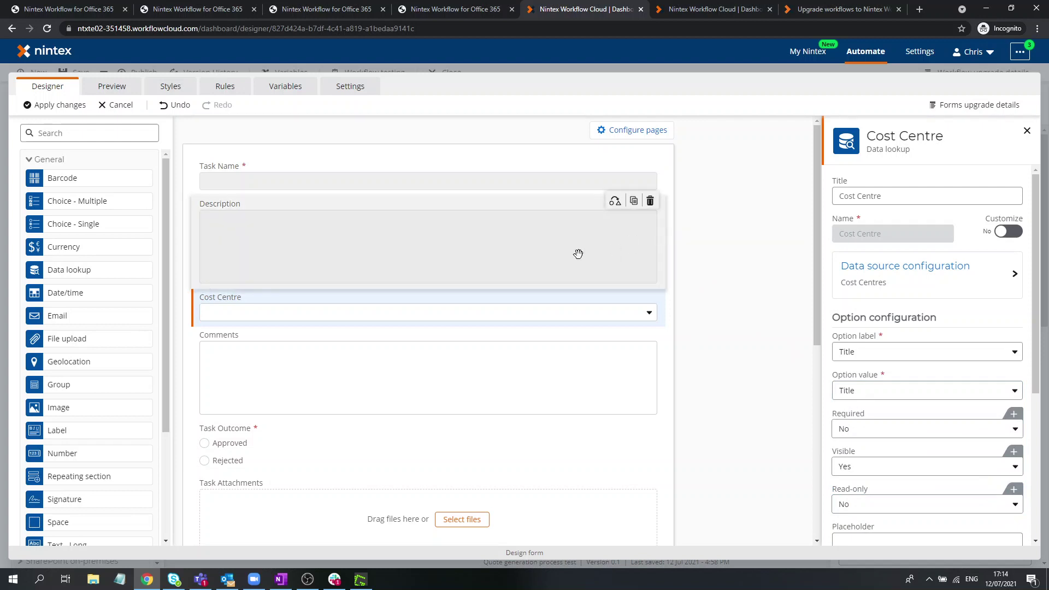
# Replace the deleted-variable controls in Related List Columns with the Customer, Amount, Description, Due Date and Status start event variables
pyautogui.scroll(-3, 297, 402)
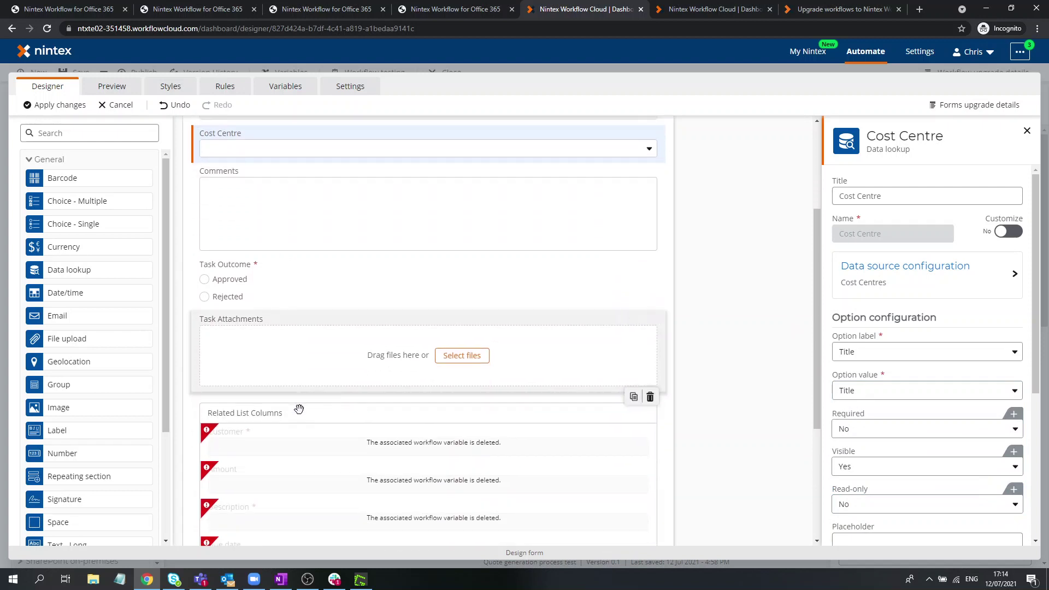
pyautogui.scroll(-2, 300, 405)
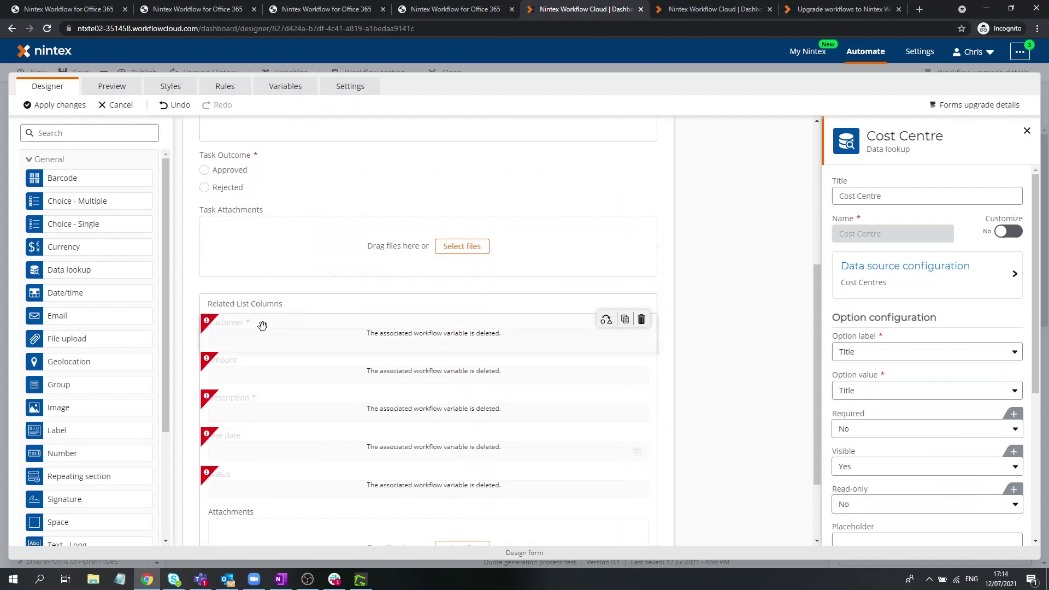
pyautogui.scroll(-1, 270, 320)
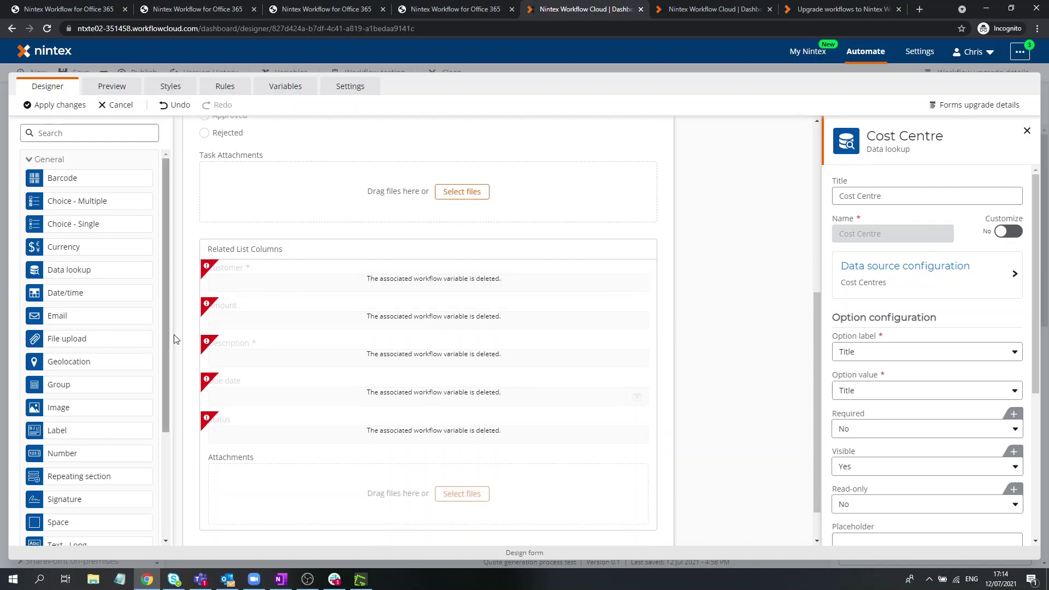
pyautogui.moveTo(165, 337); pyautogui.dragTo(178, 466)
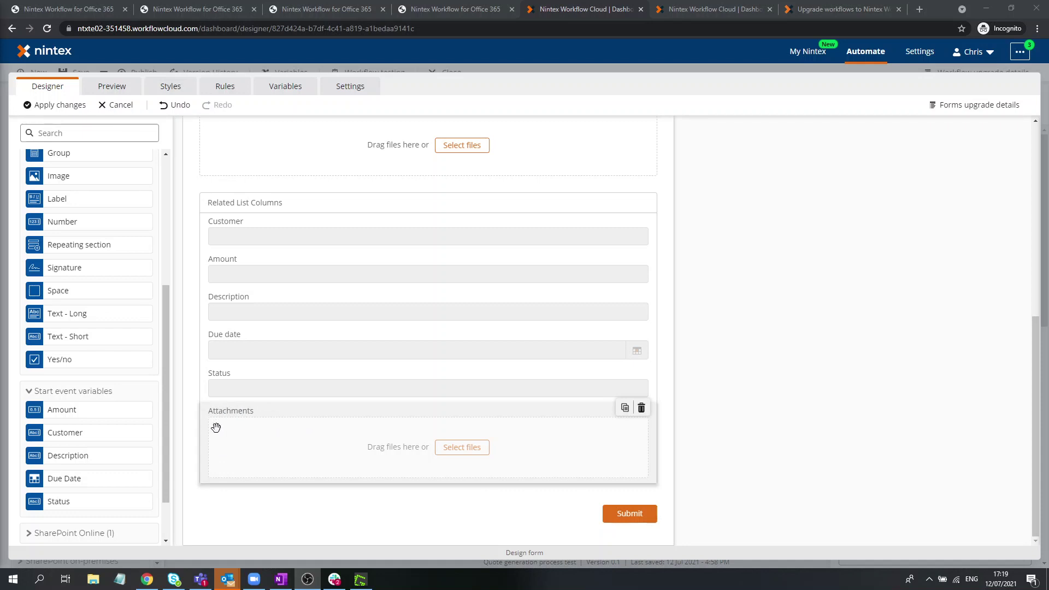
# Delete the Attachments control from Related List Columns, apply the form changes and close the Assign a task configuration
pyautogui.click(642, 414)
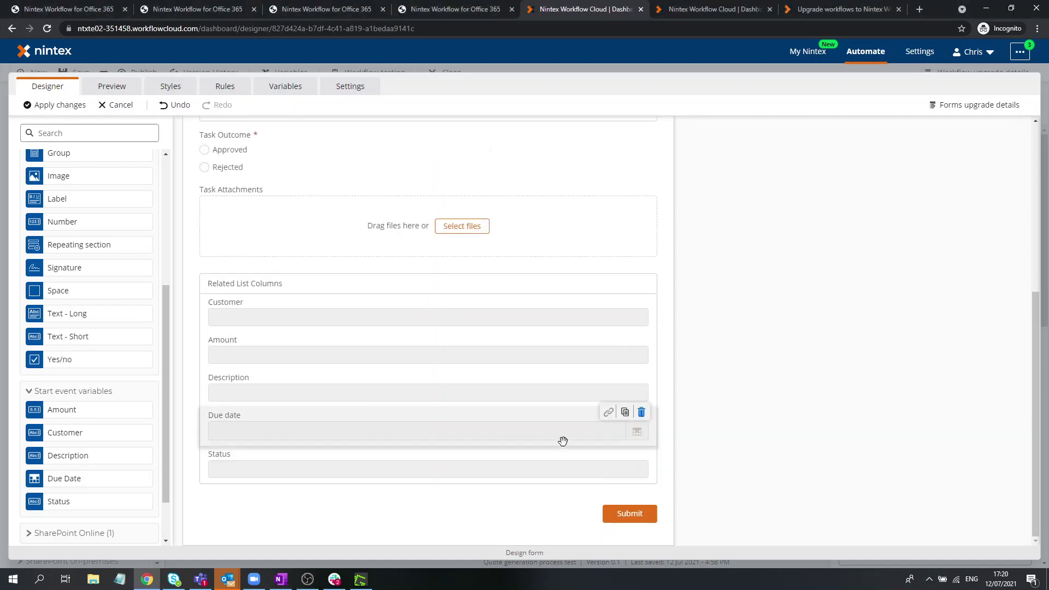
pyautogui.click(60, 105)
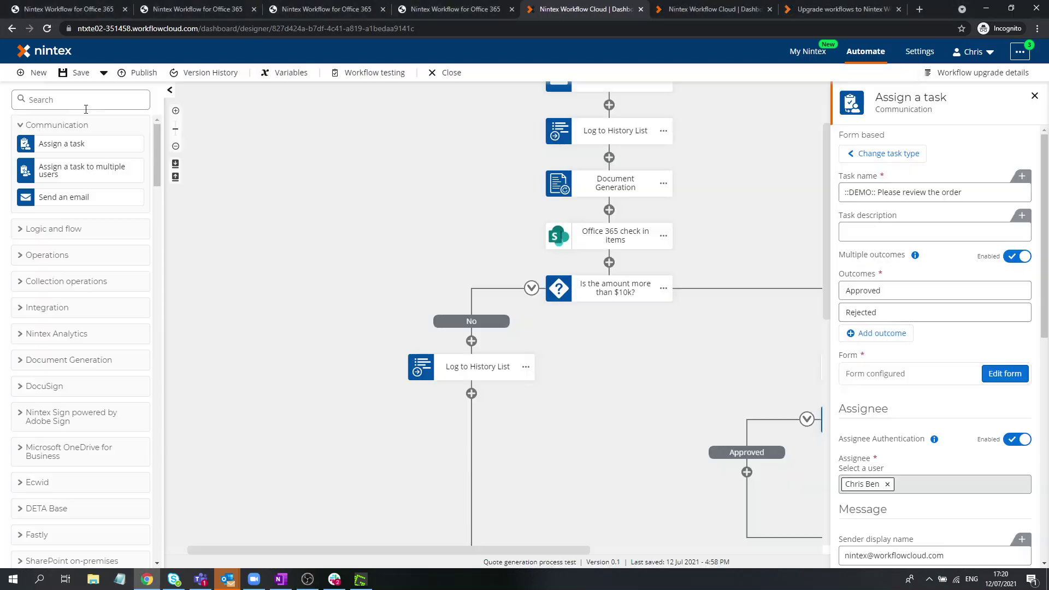
pyautogui.click(629, 410)
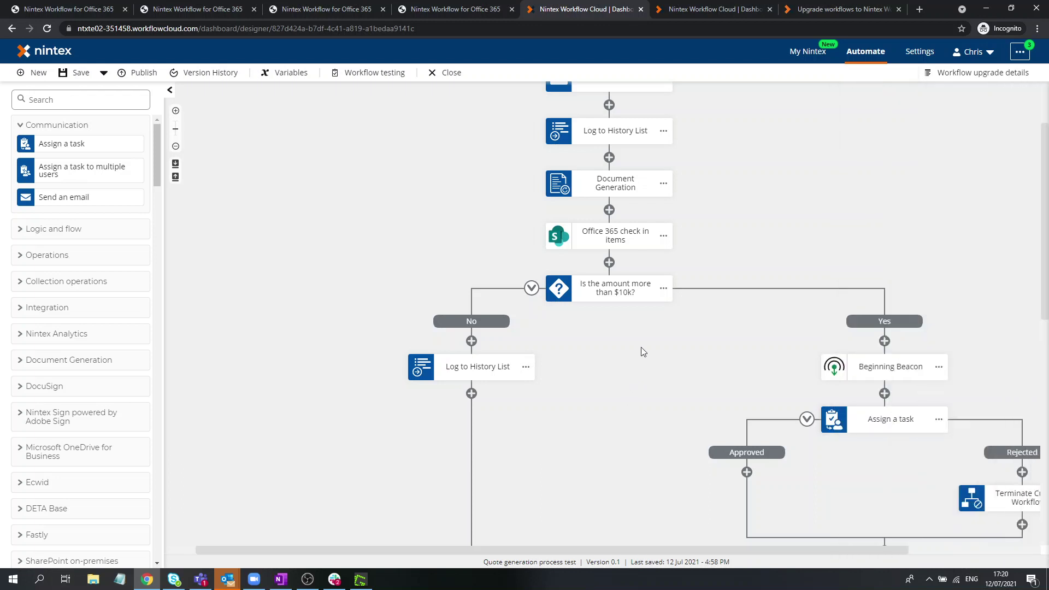
# Review the workflow draft's actions from the start event through to Workflow complete
pyautogui.scroll(3, 826, 171)
pyautogui.scroll(-9, 741, 279)
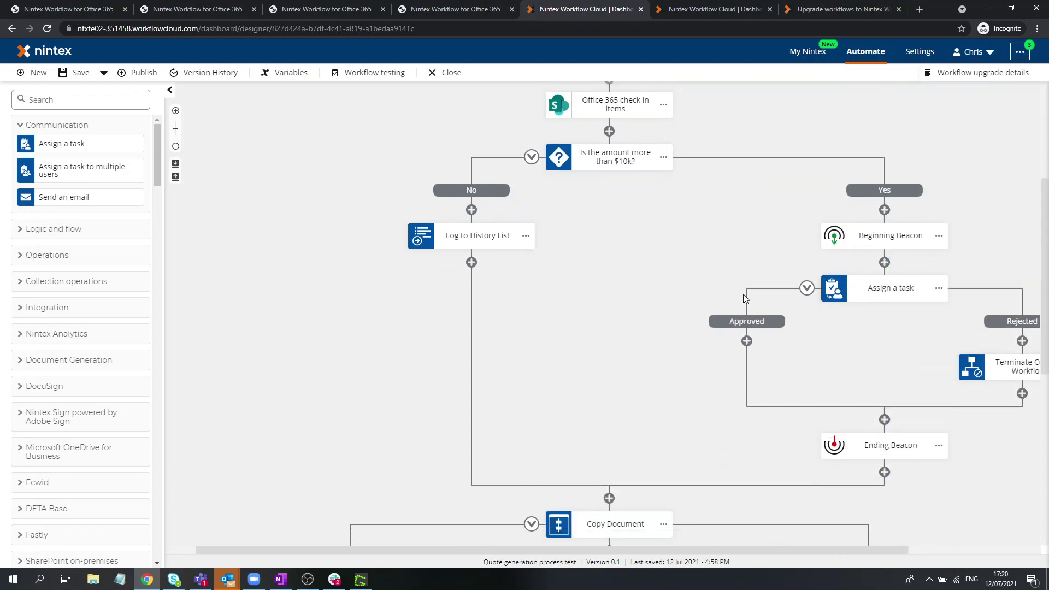
pyautogui.scroll(9, 732, 308)
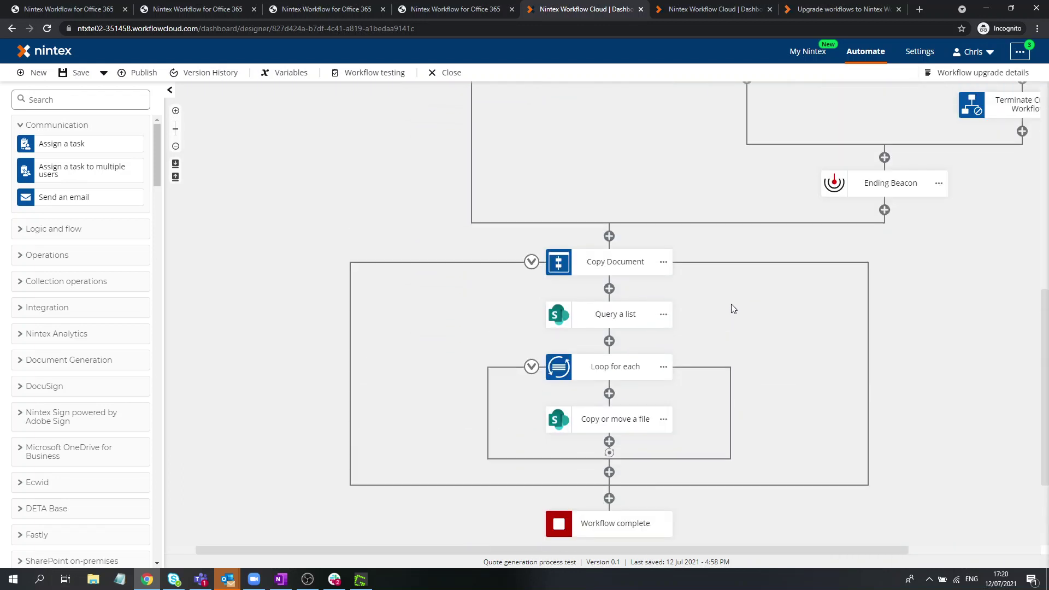
pyautogui.scroll(2, 727, 304)
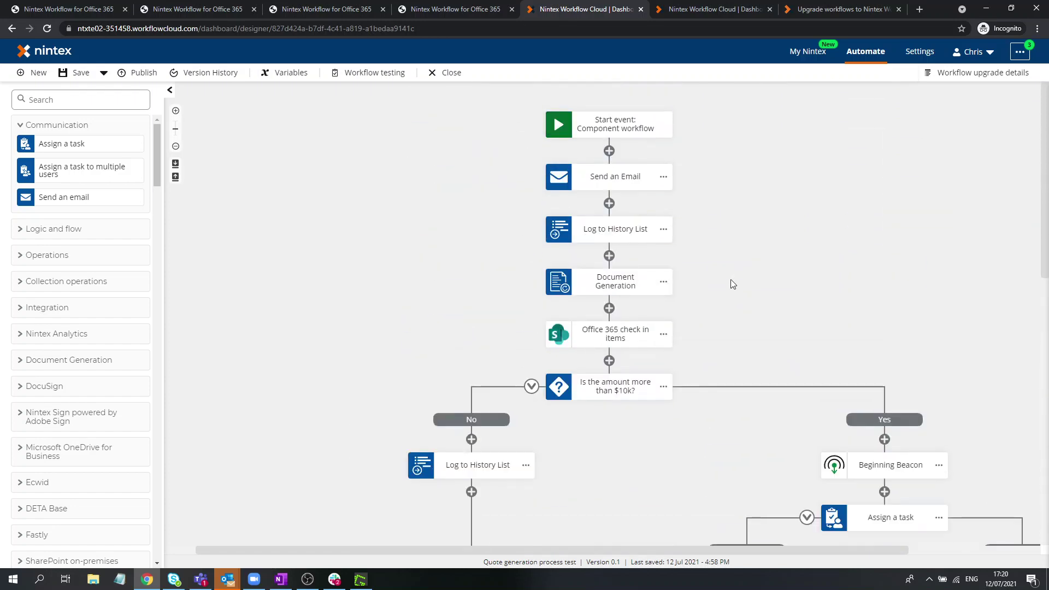
# Switch to Nintex Workflow for Office 365, close the task form and workflow designers, and reopen the workflow gallery for Sample list pre testing
pyautogui.click(451, 10)
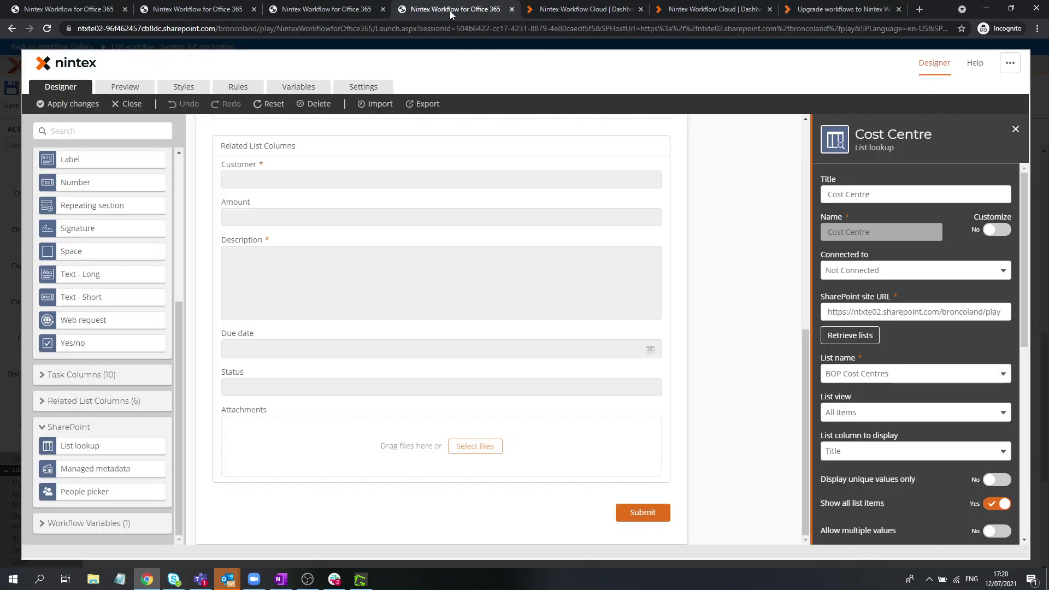
pyautogui.click(117, 104)
pyautogui.click(82, 114)
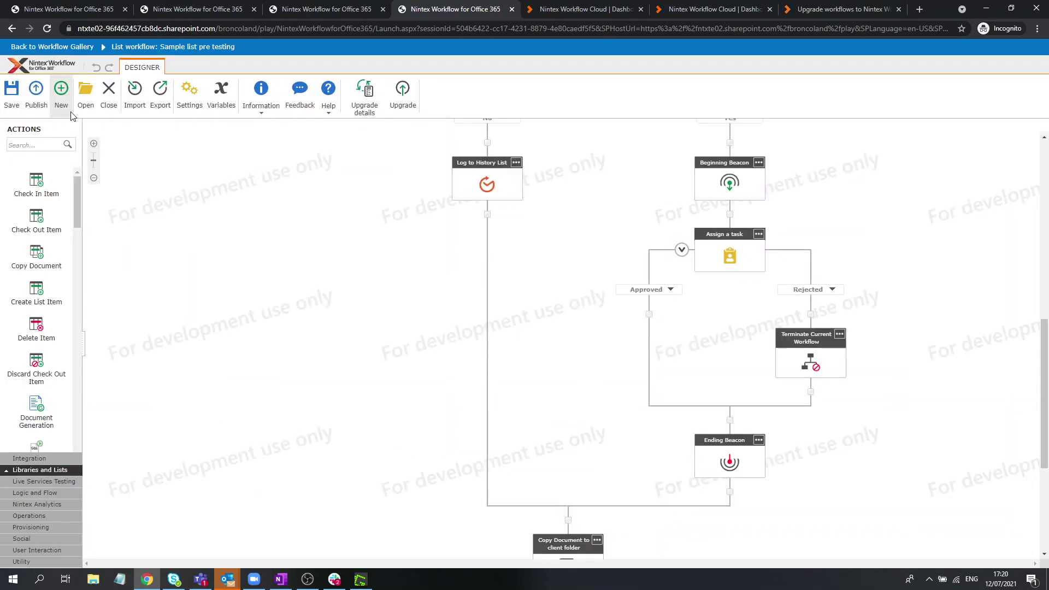
pyautogui.click(109, 93)
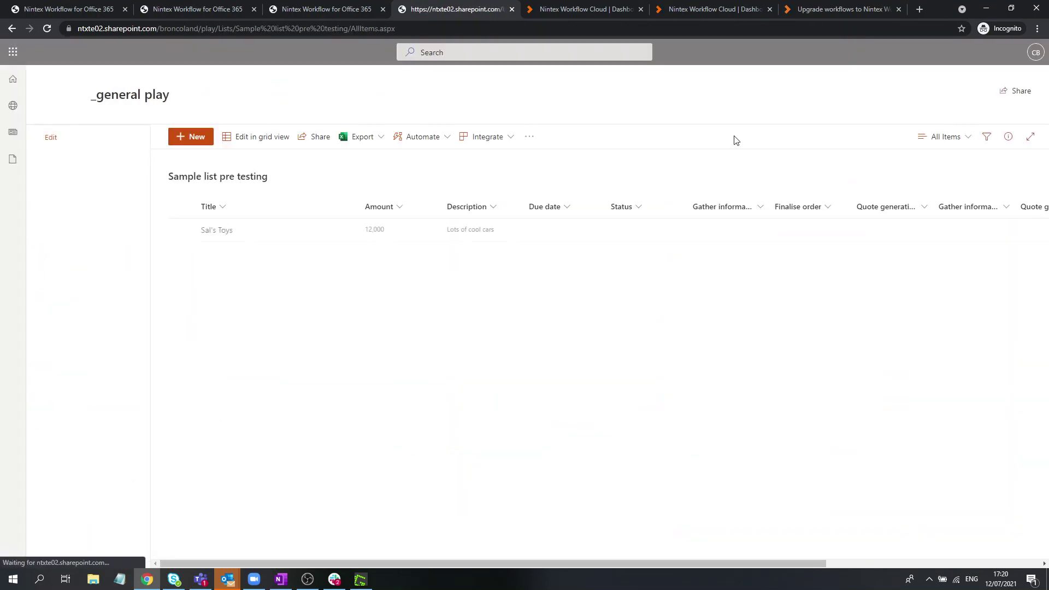
pyautogui.click(421, 140)
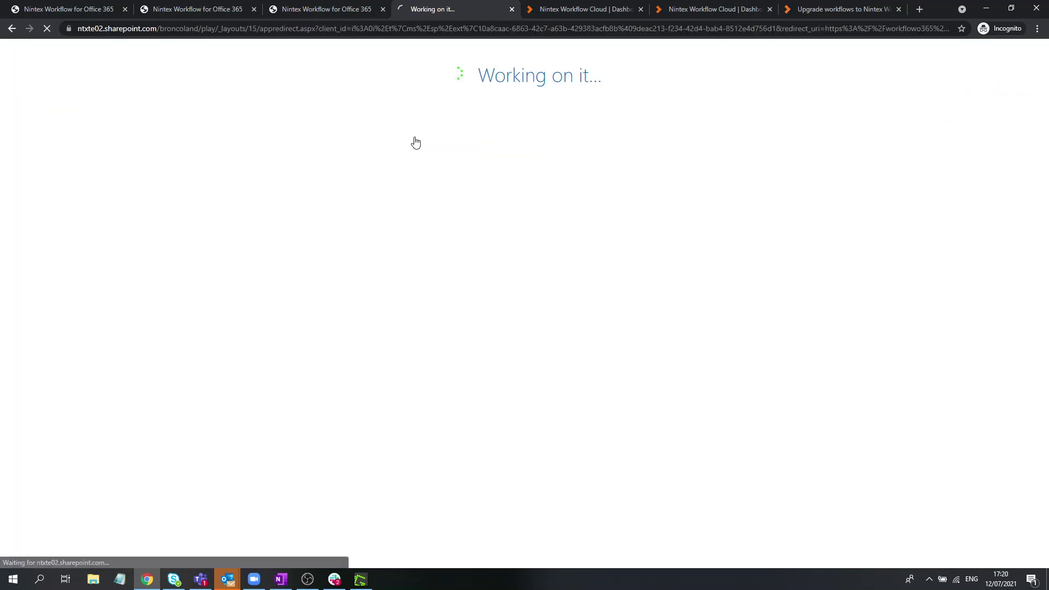
# Check the upgrade status of Quote generation process test in the other Office 365 gallery tab and return to the workflow draft
pyautogui.click(315, 9)
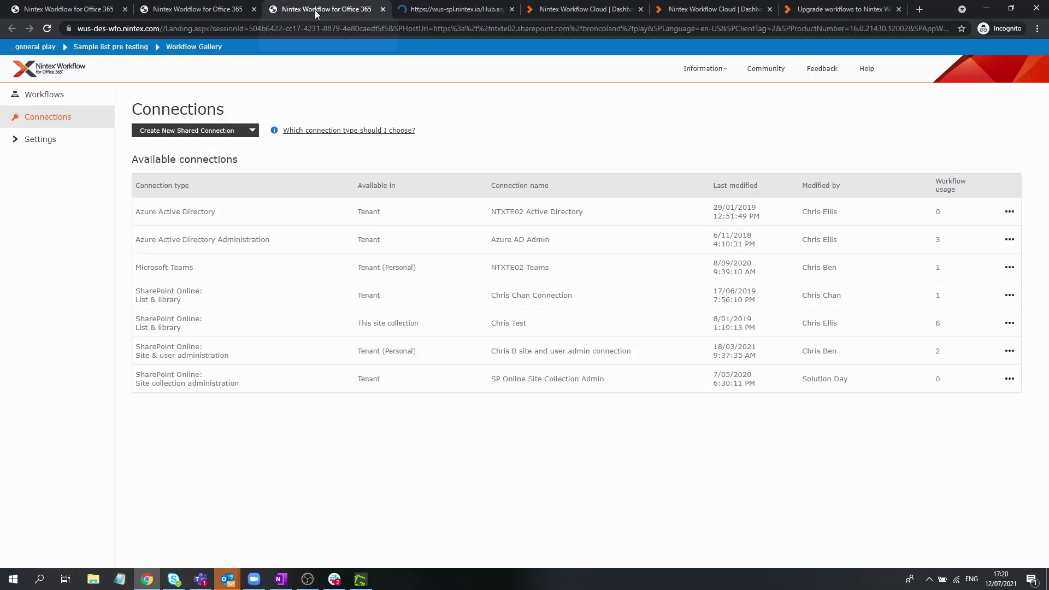
pyautogui.click(203, 10)
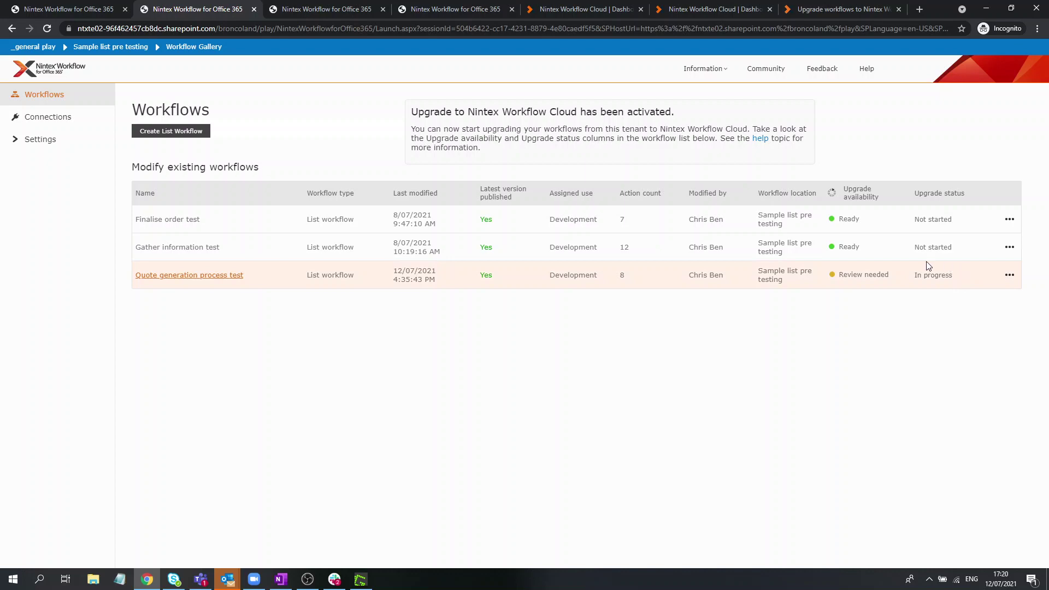
pyautogui.click(692, 12)
pyautogui.click(585, 10)
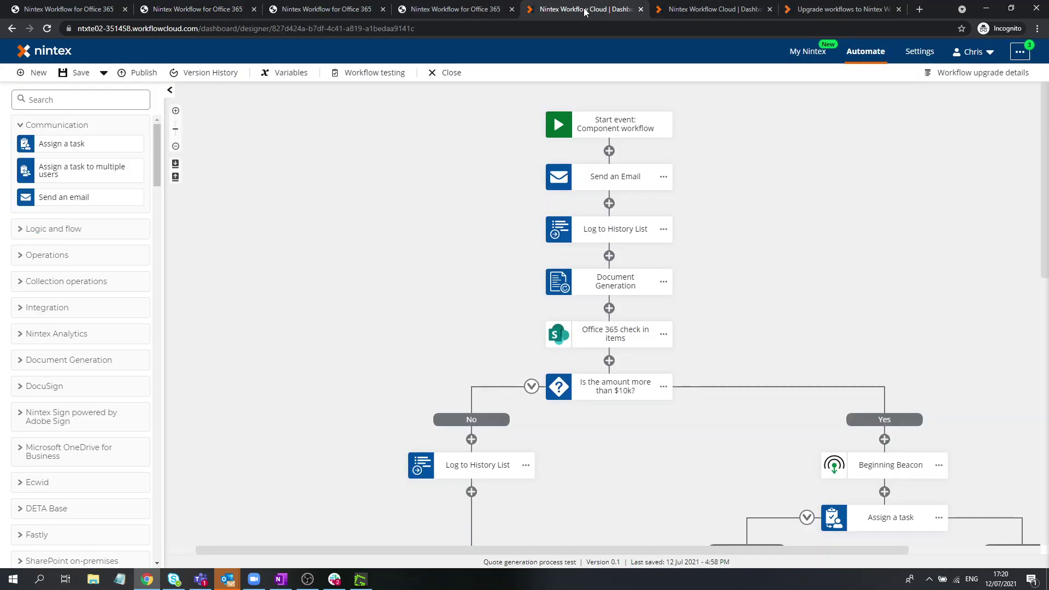
# Open the draft's publishing options, and check the actions available for Quote generation process test in the Office 365 workflow gallery
pyautogui.click(143, 73)
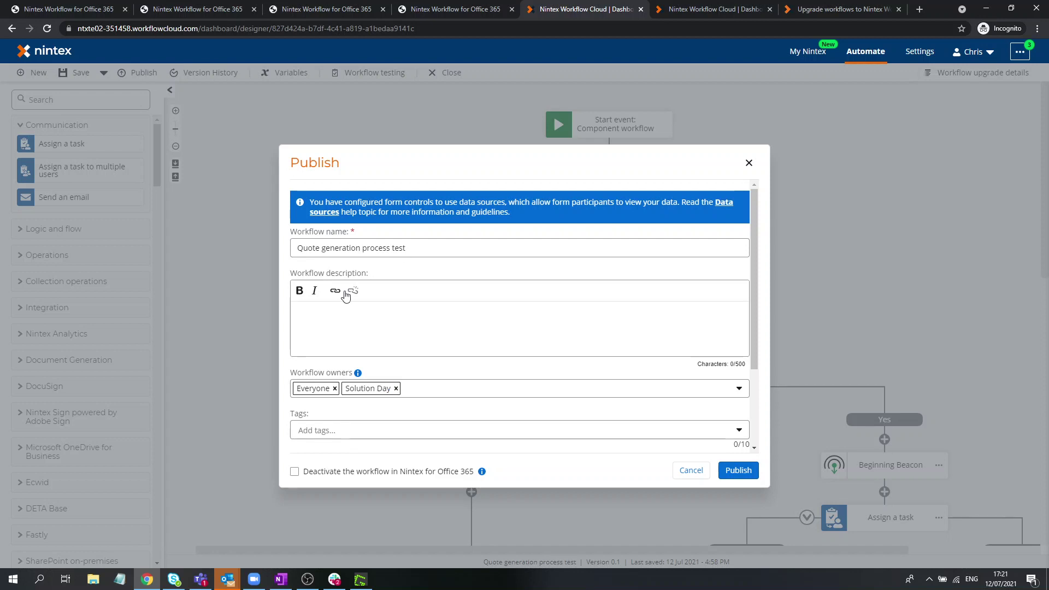
pyautogui.scroll(-2, 345, 296)
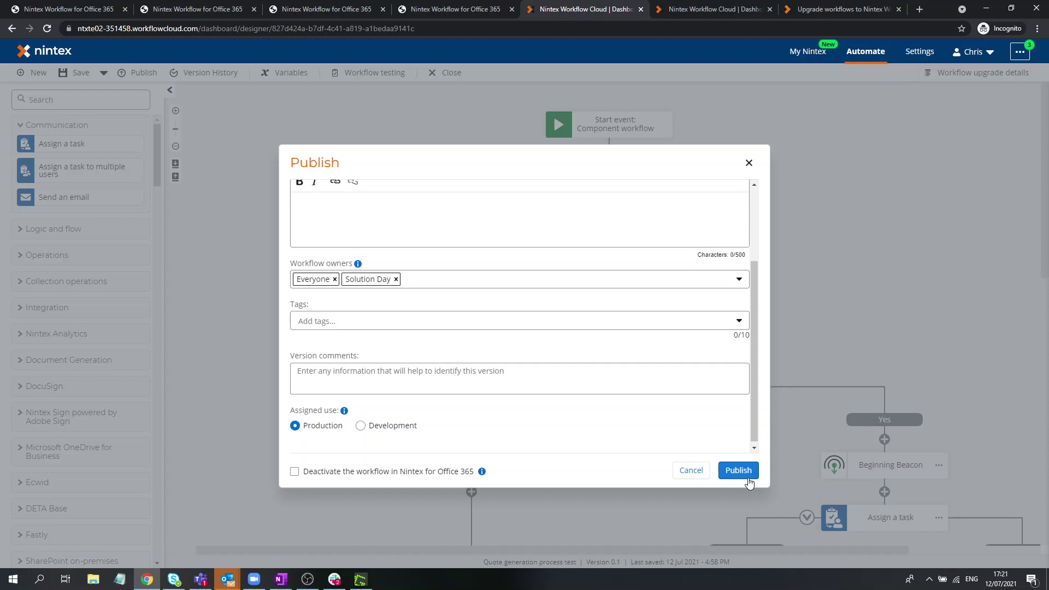
pyautogui.click(453, 12)
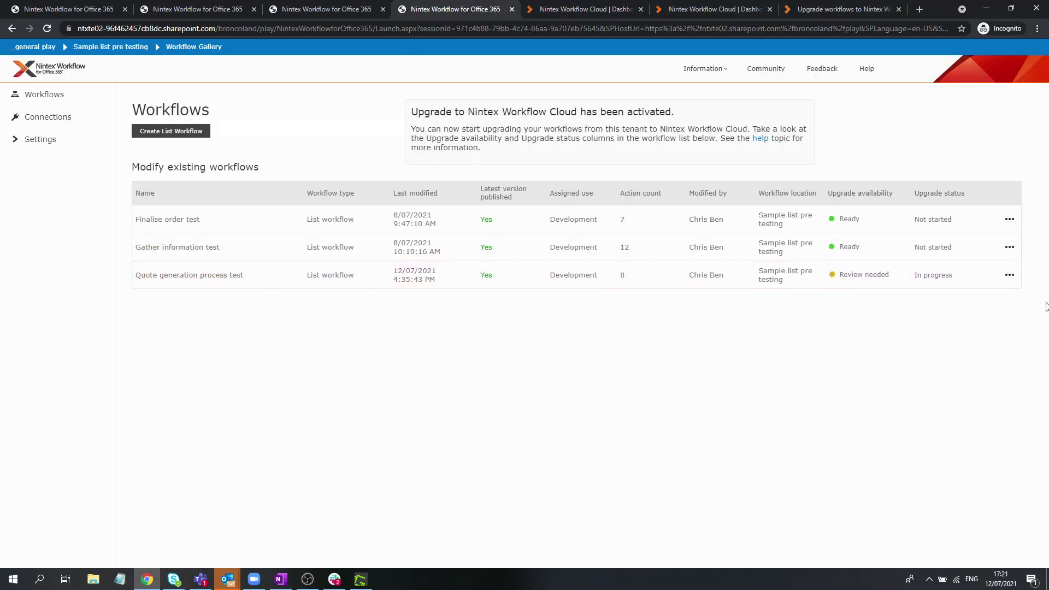
pyautogui.click(1010, 277)
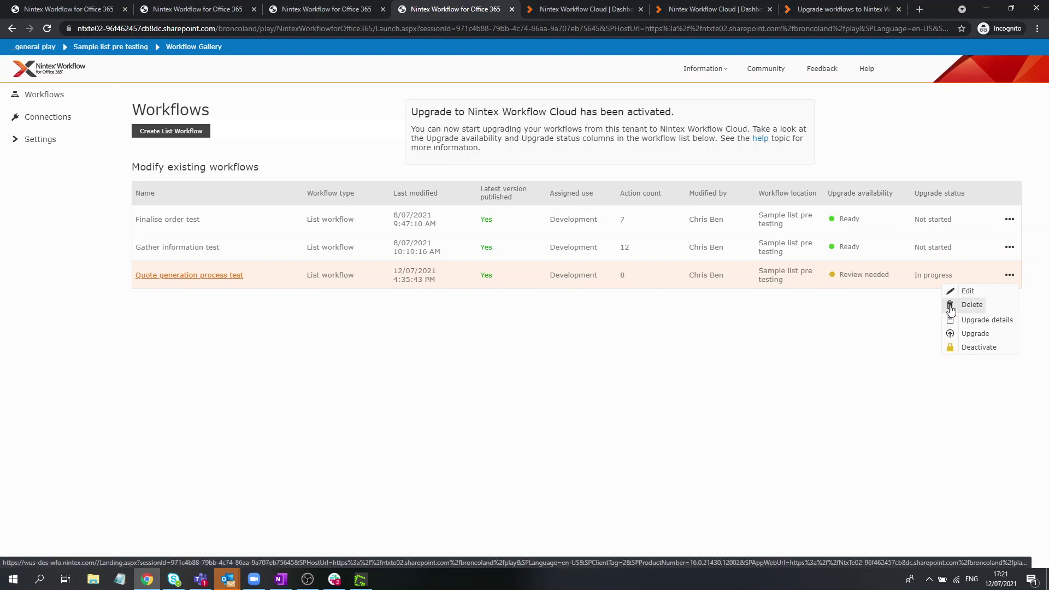
pyautogui.click(797, 335)
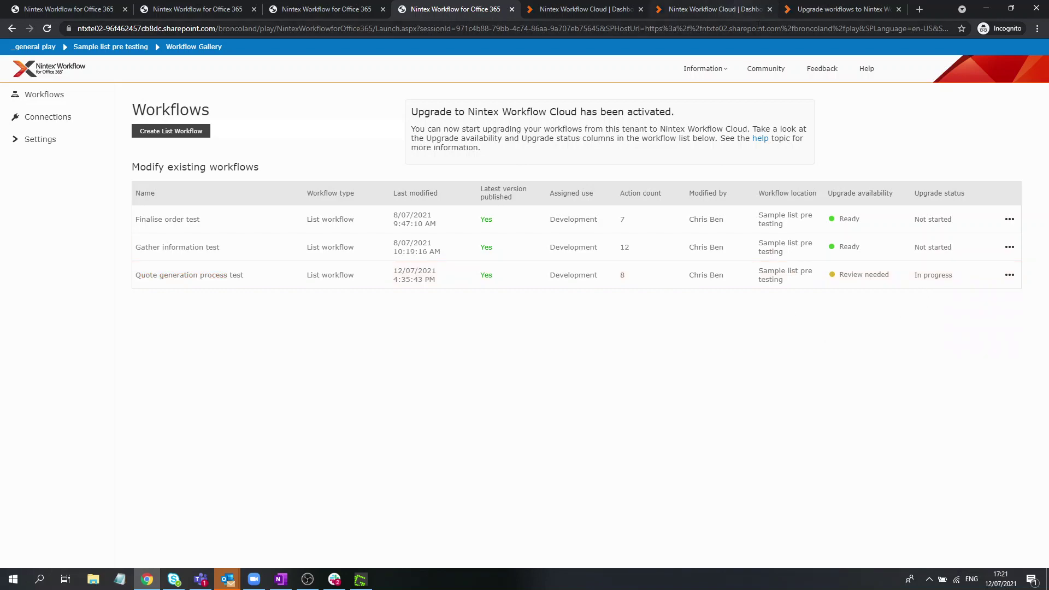
# Close the browser tab showing the Cost Centres data source and return to the draft's publishing options
pyautogui.click(733, 9)
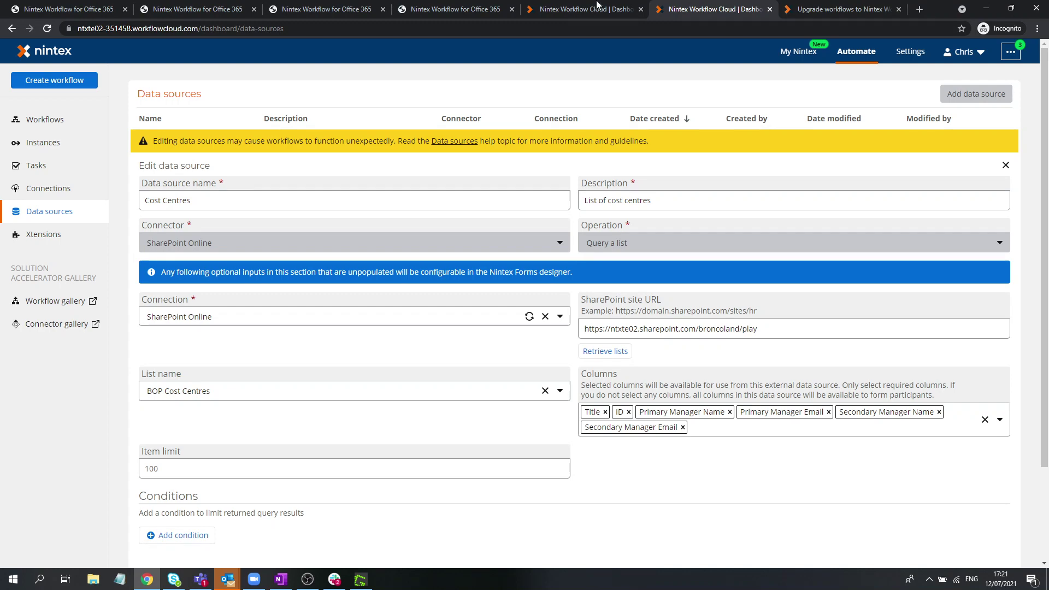
pyautogui.click(771, 9)
pyautogui.click(588, 9)
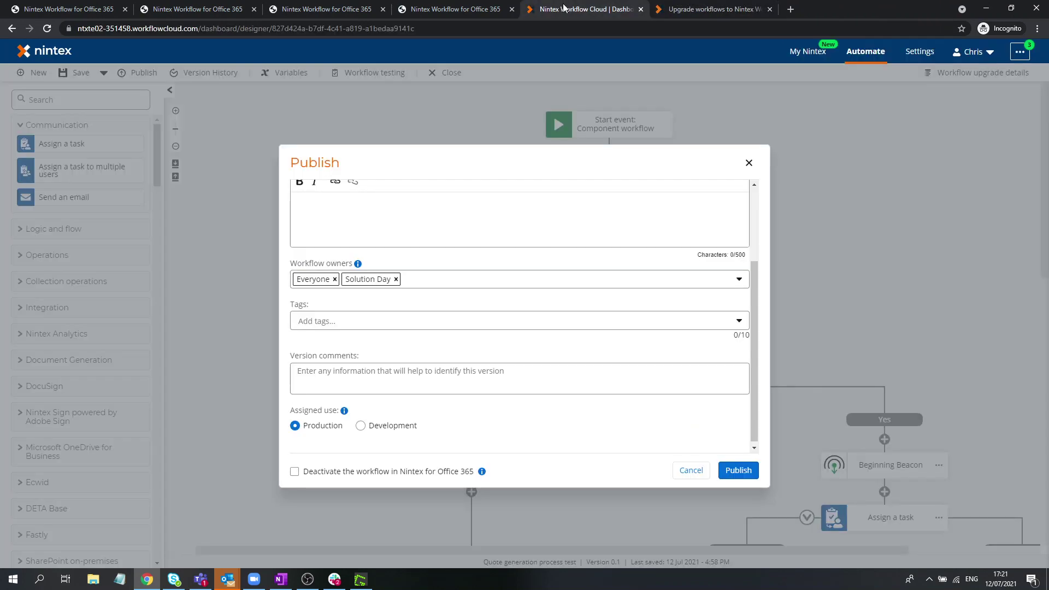
# Publish the workflow for Production use with the Nintex for Office 365 workflow deactivated, and review its HTTP request details
pyautogui.click(295, 473)
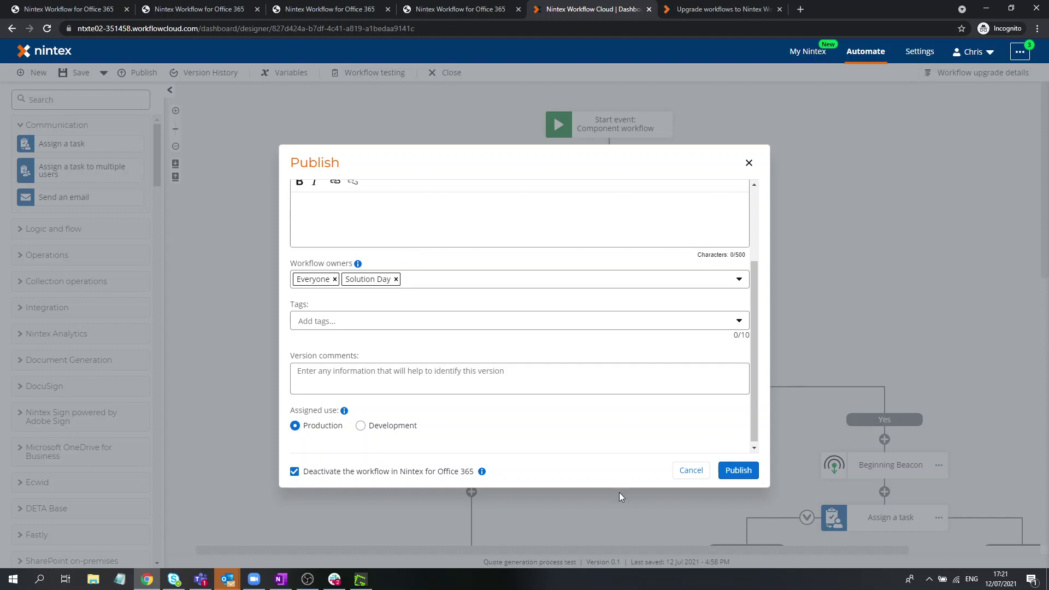
pyautogui.click(738, 471)
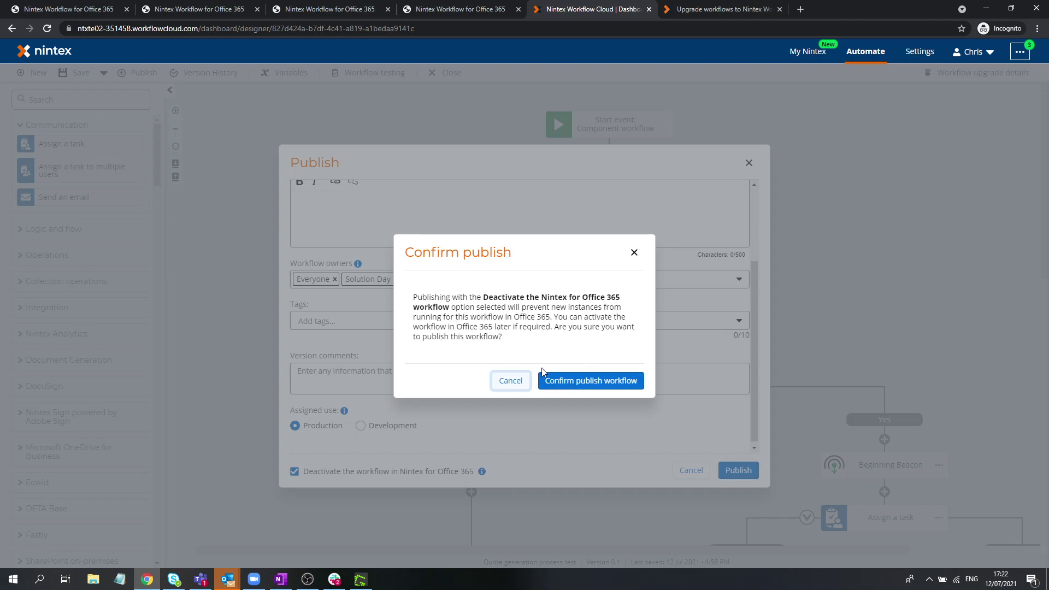
pyautogui.click(575, 382)
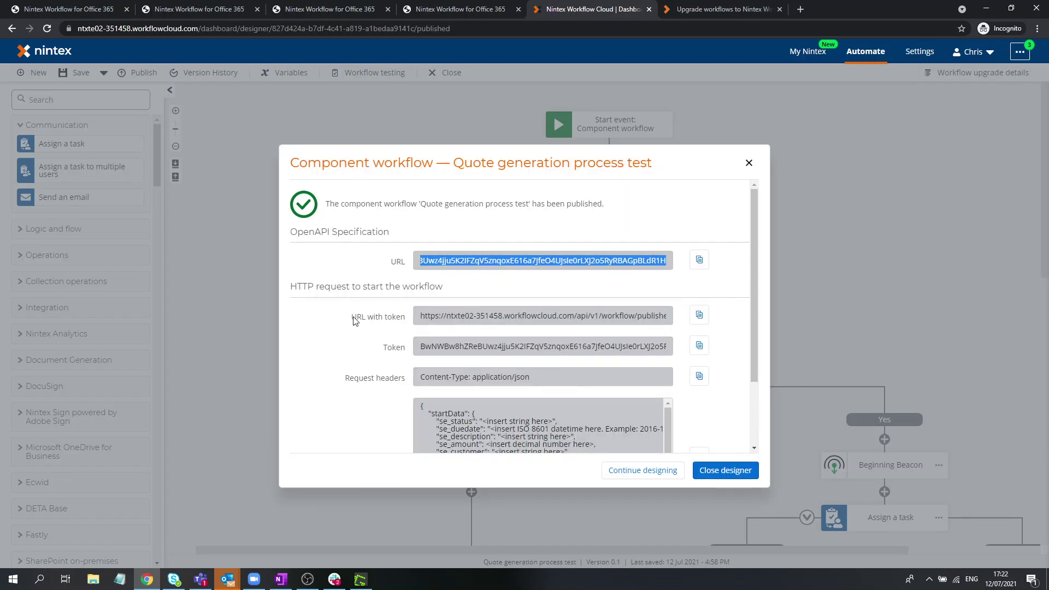
pyautogui.scroll(-2, 356, 323)
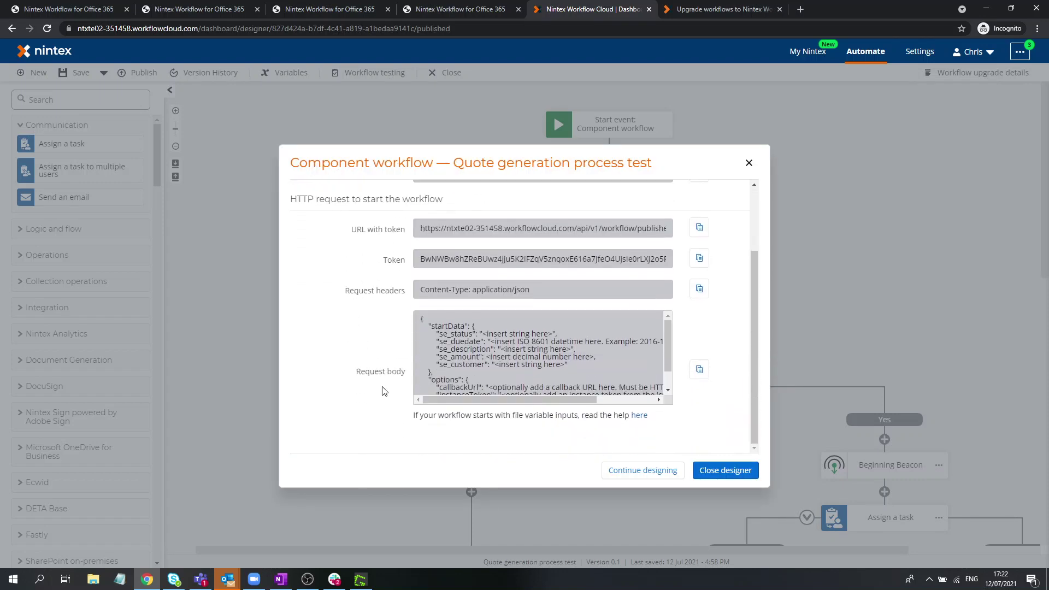
# Refresh the Office 365 workflow gallery to check the upgrade status, and open the help page on upgrading workflows to Nintex Workflow Cloud
pyautogui.click(463, 9)
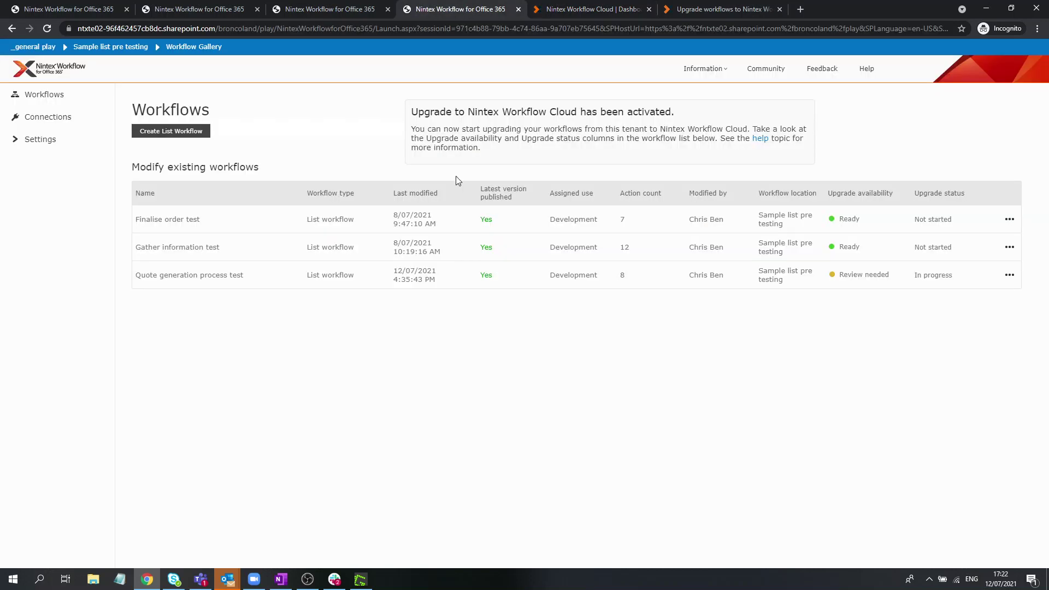
pyautogui.click(48, 28)
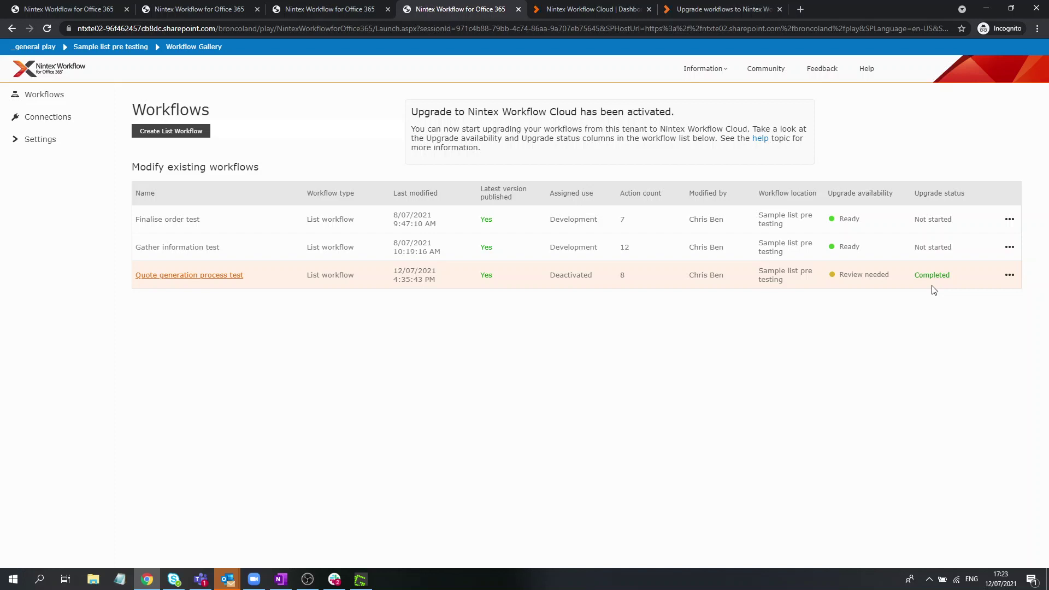
pyautogui.click(739, 11)
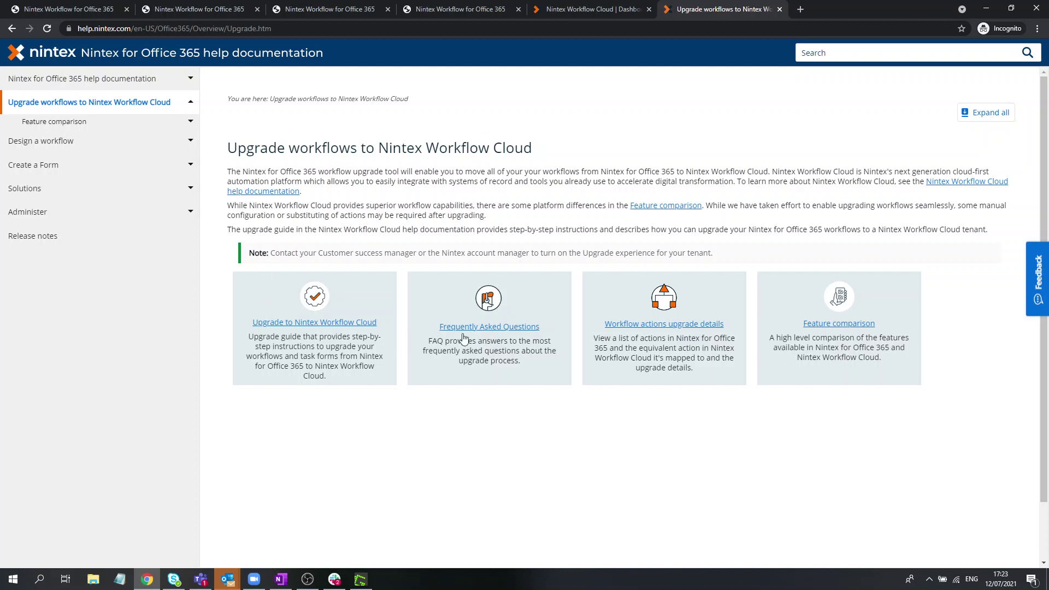
# Open the Workflow features topic of the feature comparison and review its tables comparing Nintex Workflow Cloud with Nintex for Office 365
pyautogui.click(836, 324)
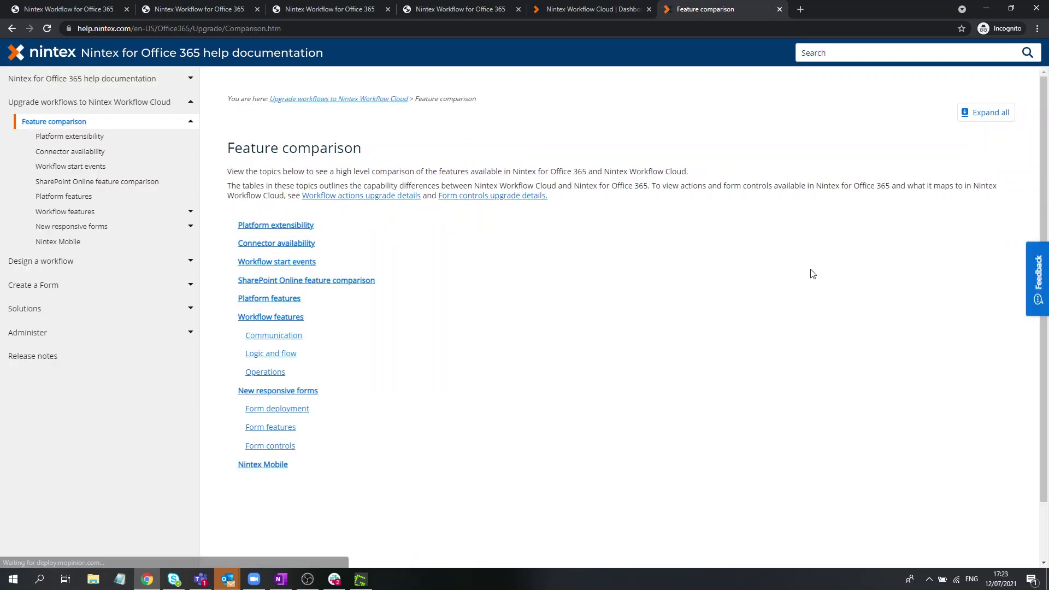
pyautogui.click(281, 319)
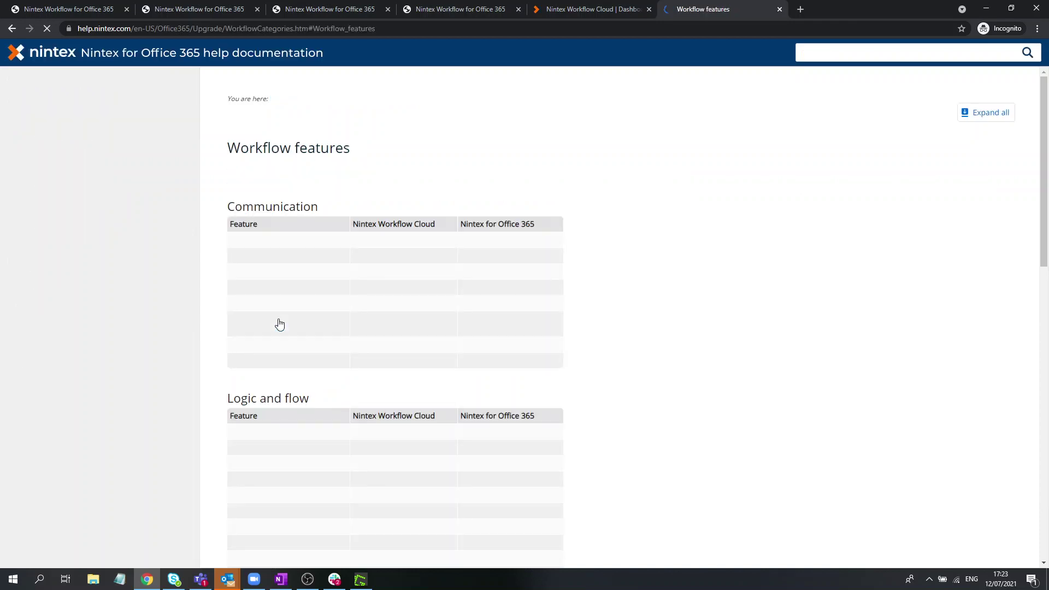
pyautogui.scroll(-2, 330, 195)
pyautogui.scroll(-9, 355, 262)
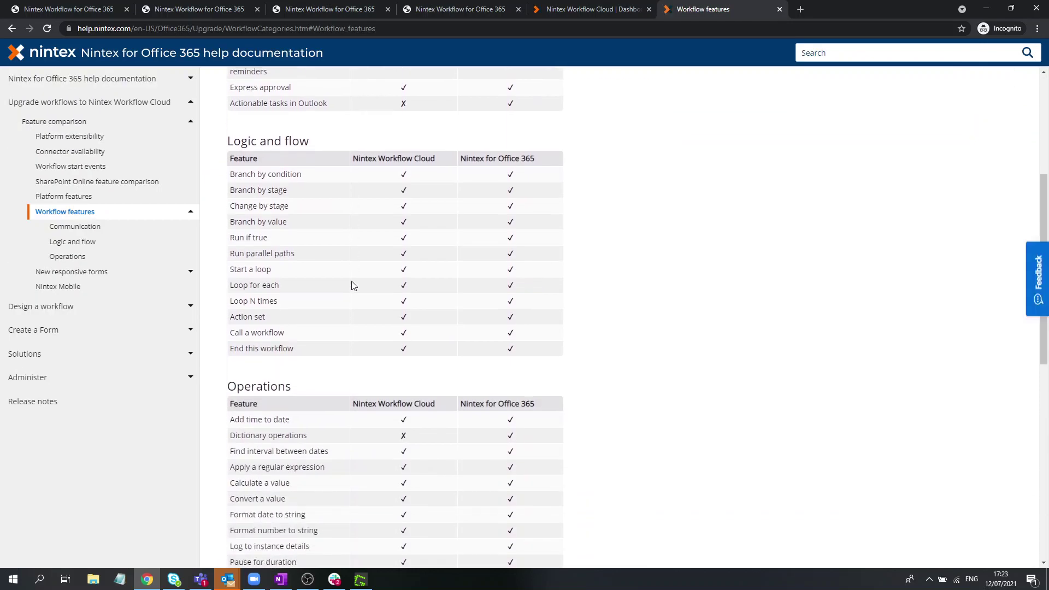
pyautogui.scroll(-1, 363, 322)
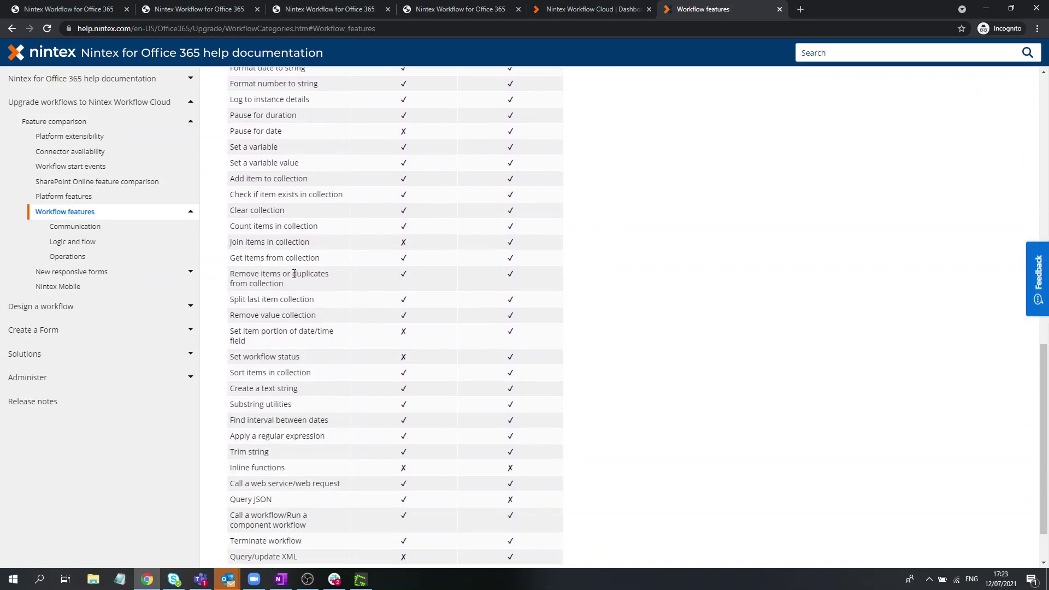
pyautogui.scroll(-1, 400, 377)
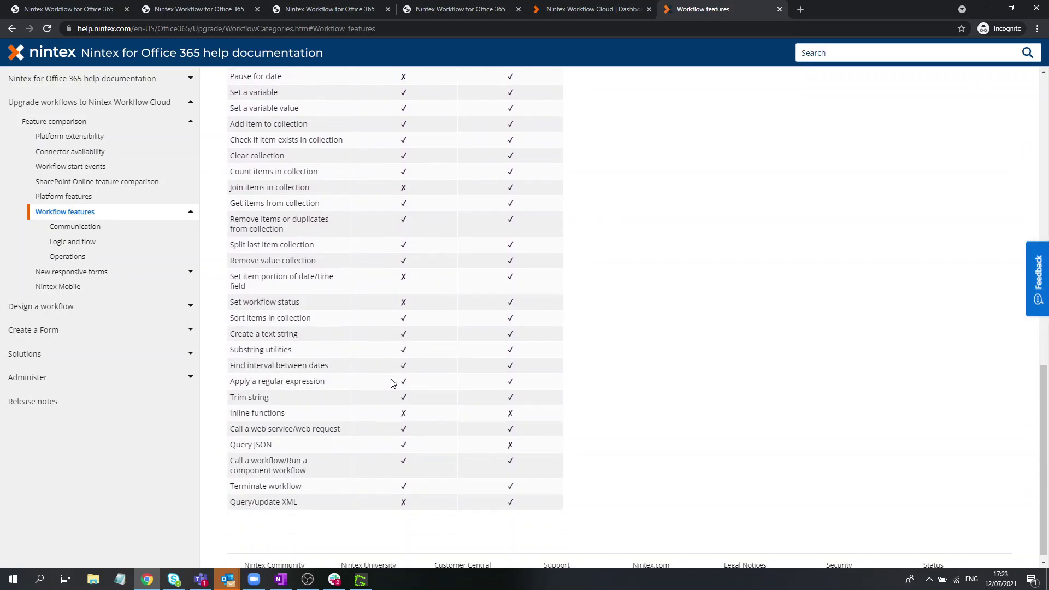
pyautogui.scroll(8, 392, 384)
pyautogui.scroll(6, 387, 333)
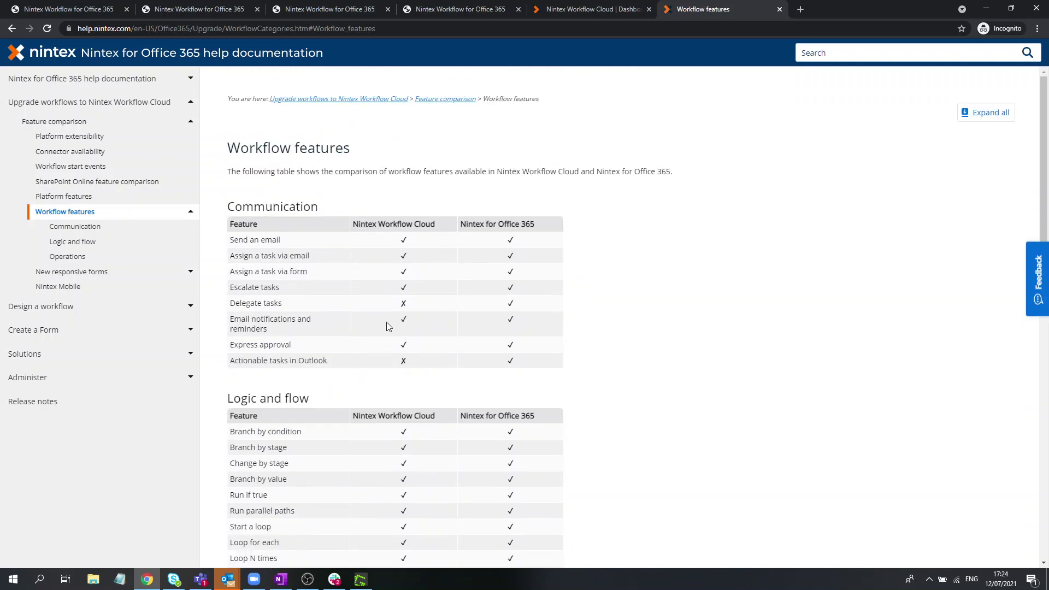